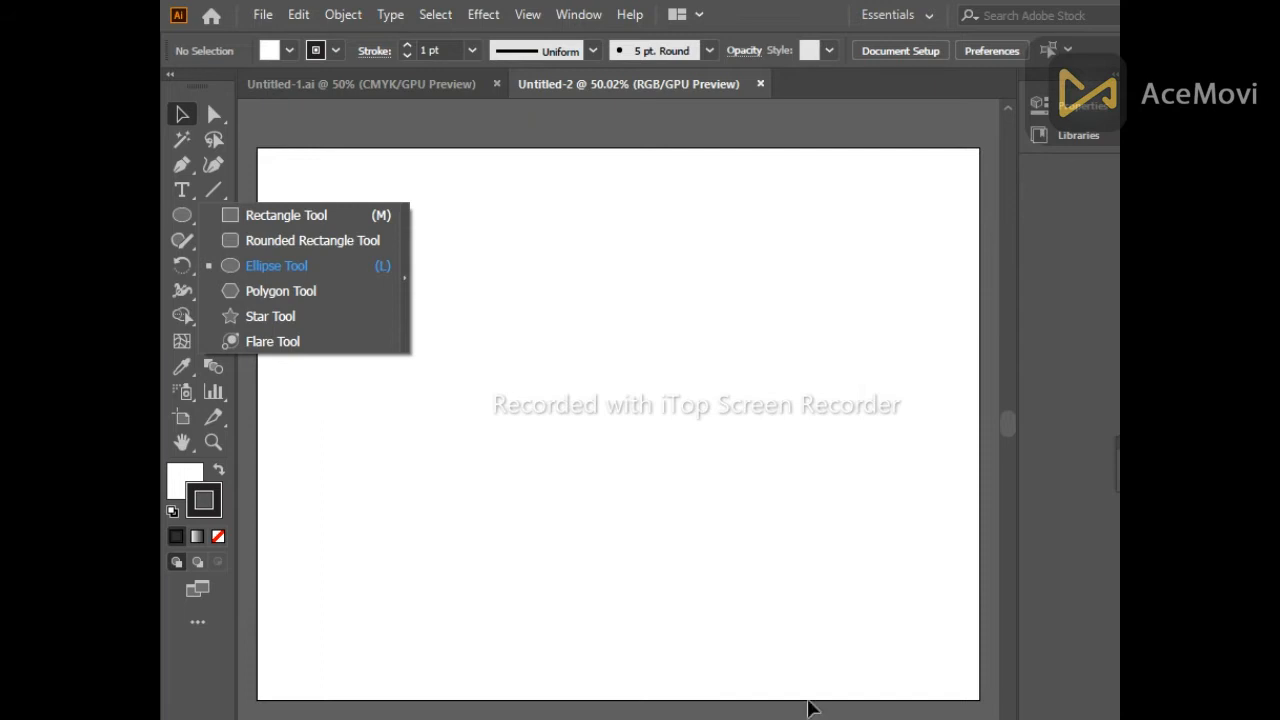
Draw a large six-pointed star over the upper-left part of the artboard with the Star tool.
click(272, 316)
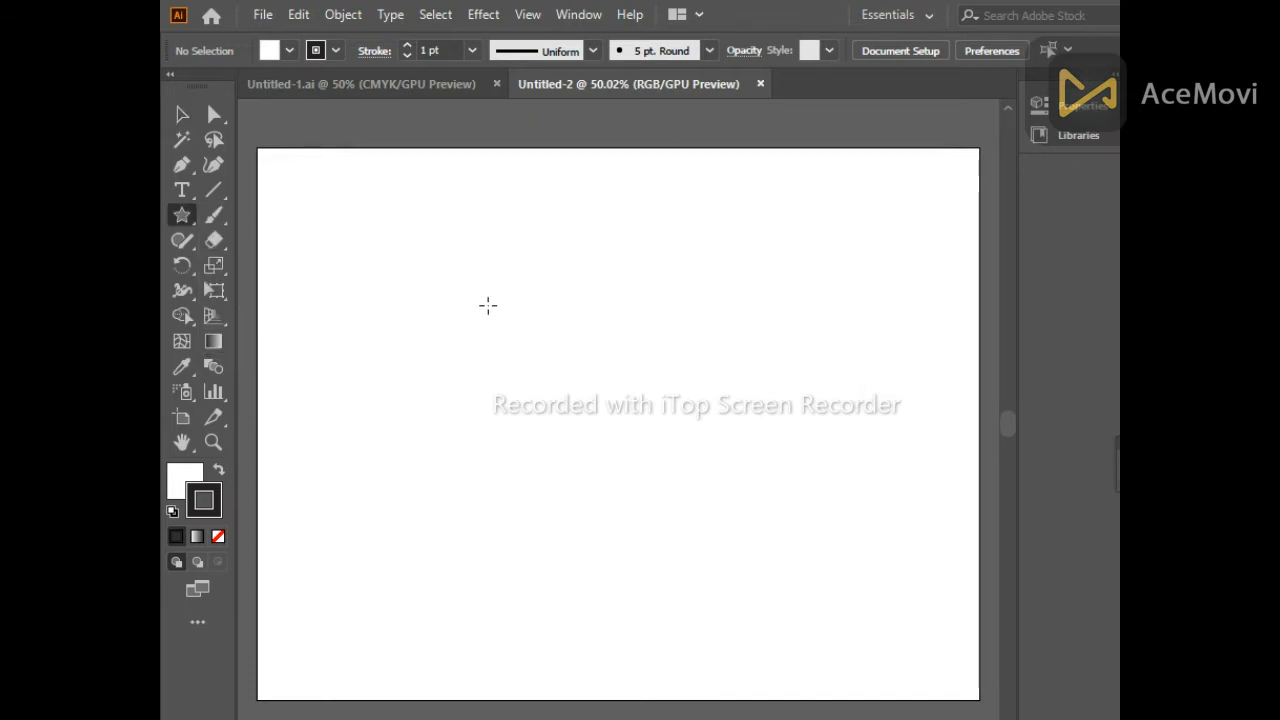
mouse_move(458, 268)
mouse_down()
mouse_move(520, 374)
mouse_move(586, 560)
mouse_up()
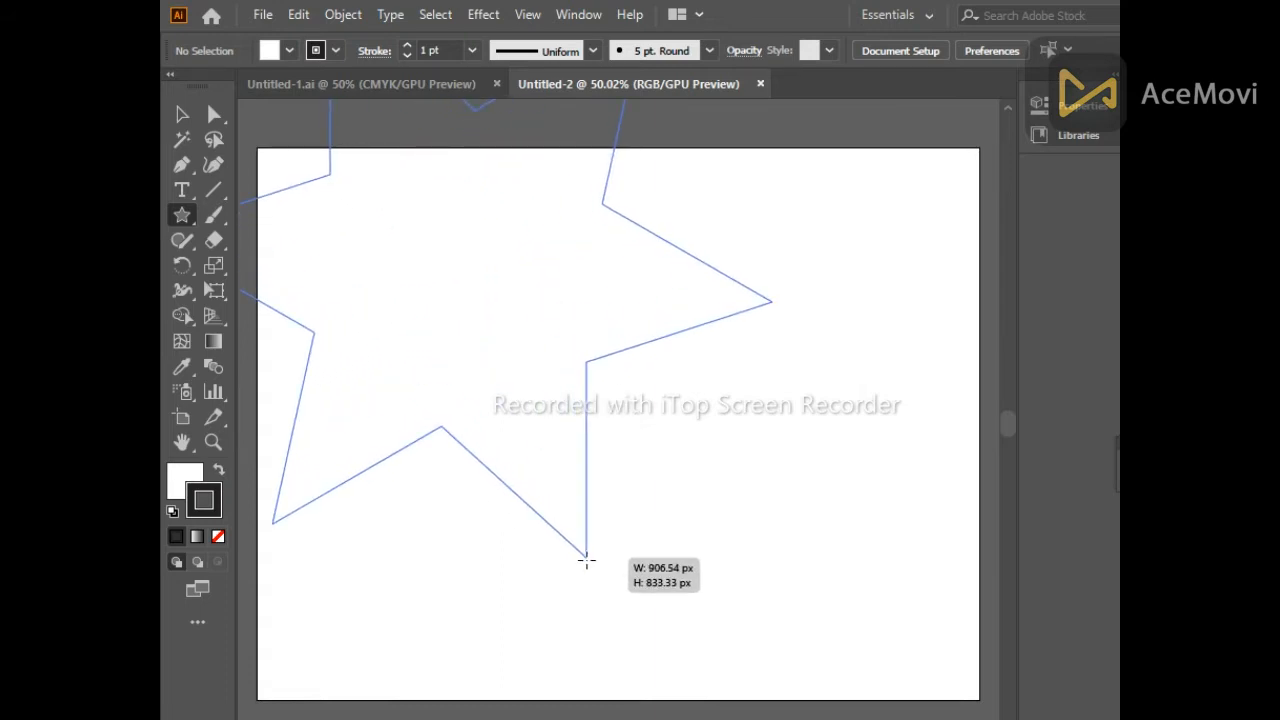
drag(586, 560, 586, 560)
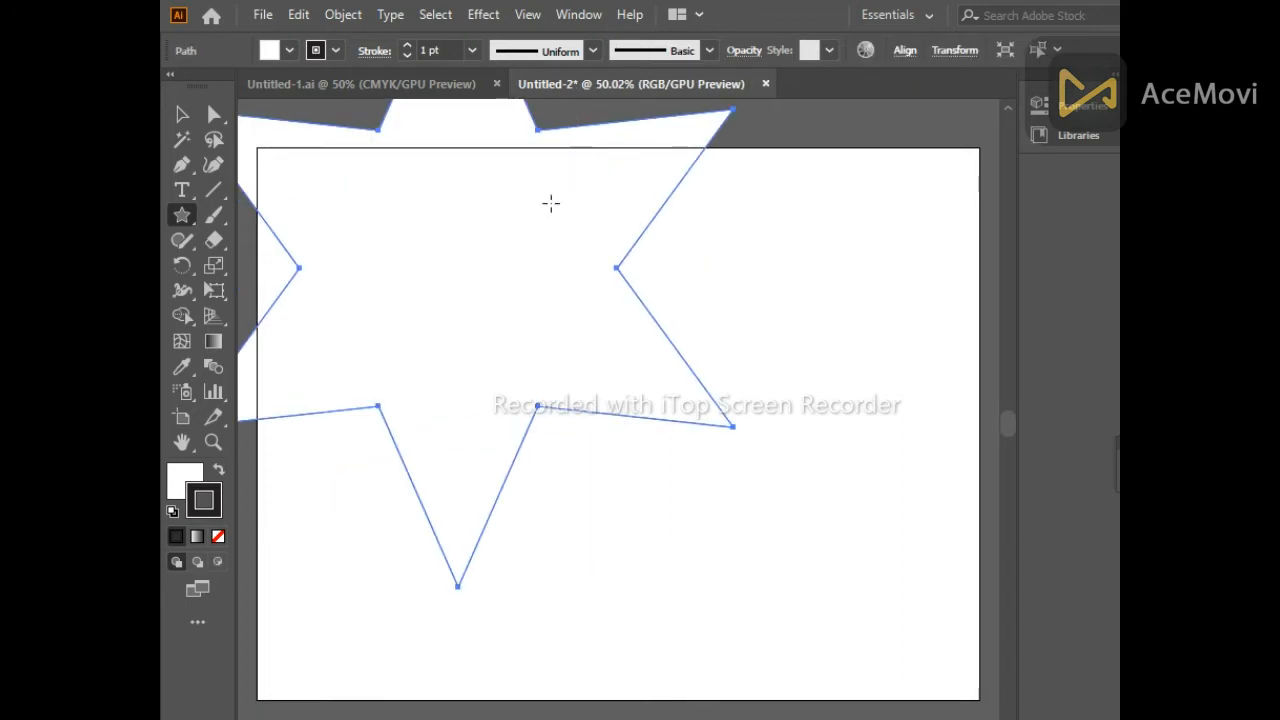
Move the star down and across to roughly the middle of the artboard.
key(Down)
key(Down)
key(Down)
key(Down)
key(Down)
key(Down)
key(Down)
key(Down)
key(Down)
key(Down)
key(Down)
key(Down)
key(Down)
key(Down)
key(Down)
key(Down)
key(Down)
key(Down)
key(Down)
key(Down)
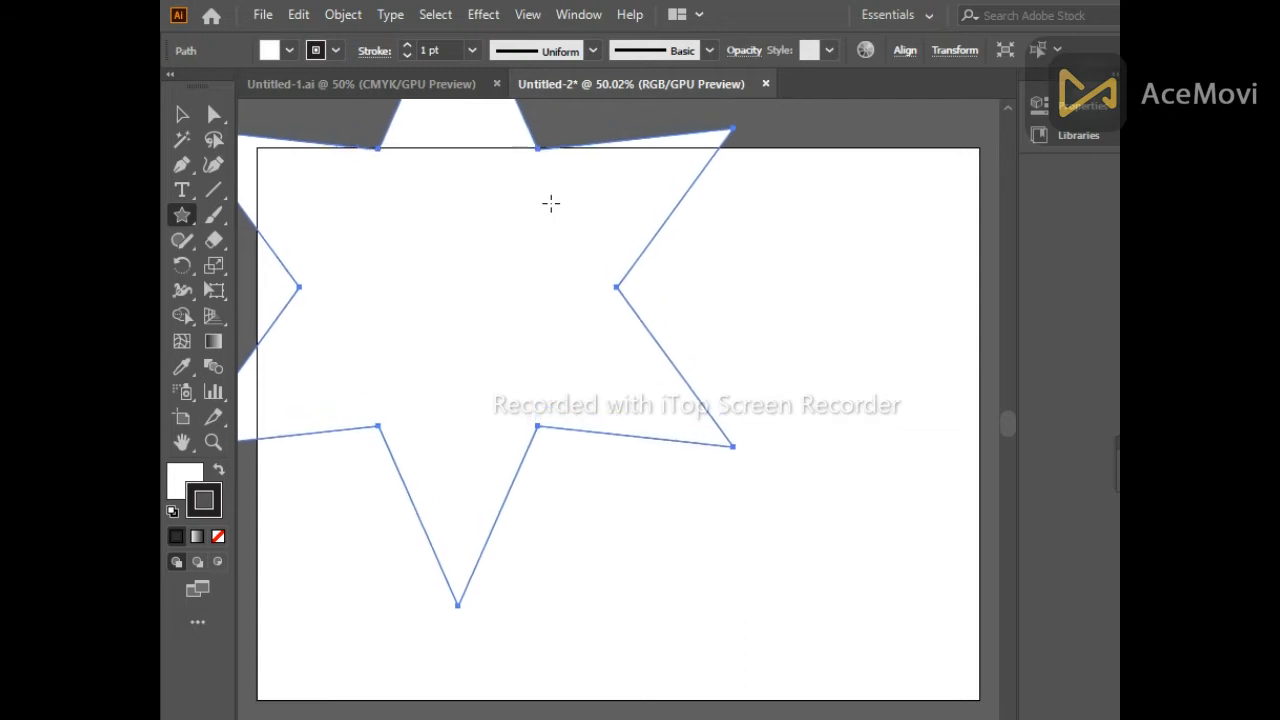
key(shift+Down)
key(shift+Down)
key(shift+Down)
key(shift+Down)
key(shift+Down)
key(shift+Down)
key(shift+Down)
key(shift+Down)
key(shift+Down)
key(shift+Down)
key(shift+Down)
key(shift+Down)
key(shift+Down)
key(shift+Down)
key(shift+Down)
key(shift+Down)
key(shift+Down)
key(shift+Down)
key(shift+Down)
key(shift+Down)
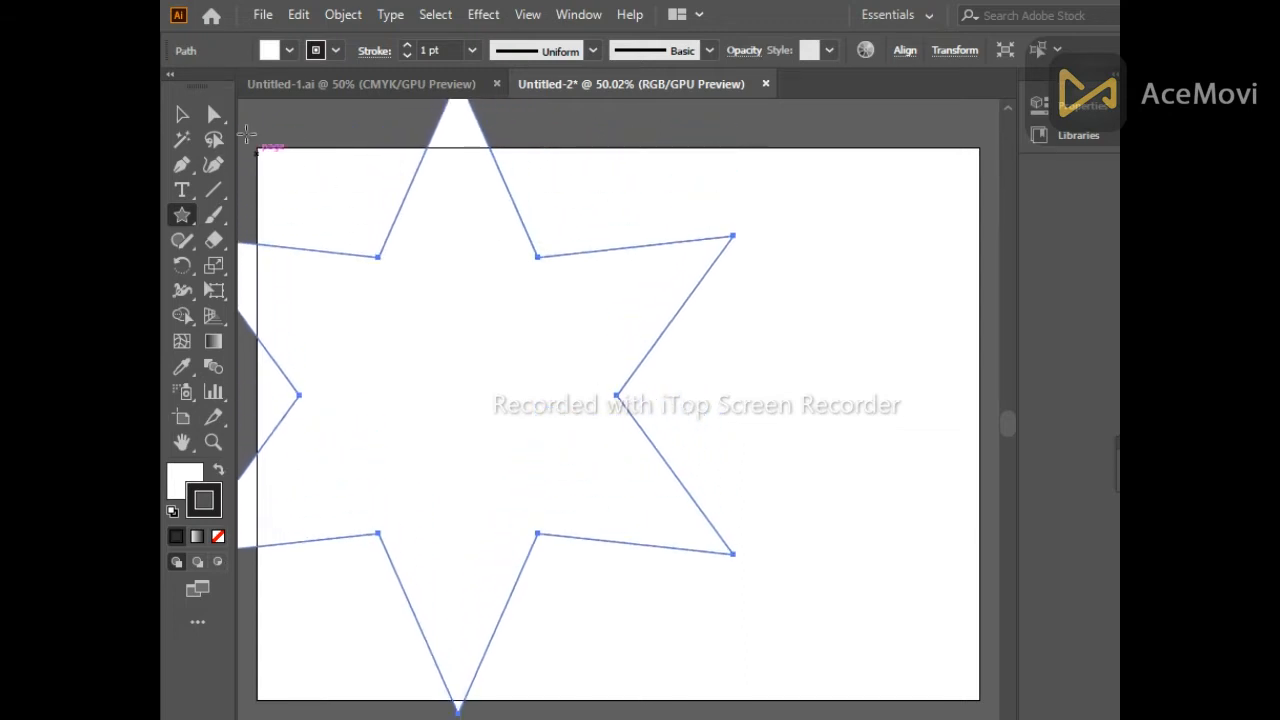
click(182, 116)
drag(410, 316, 542, 336)
Rotate the star by 30° without making a copy.
right_click(556, 308)
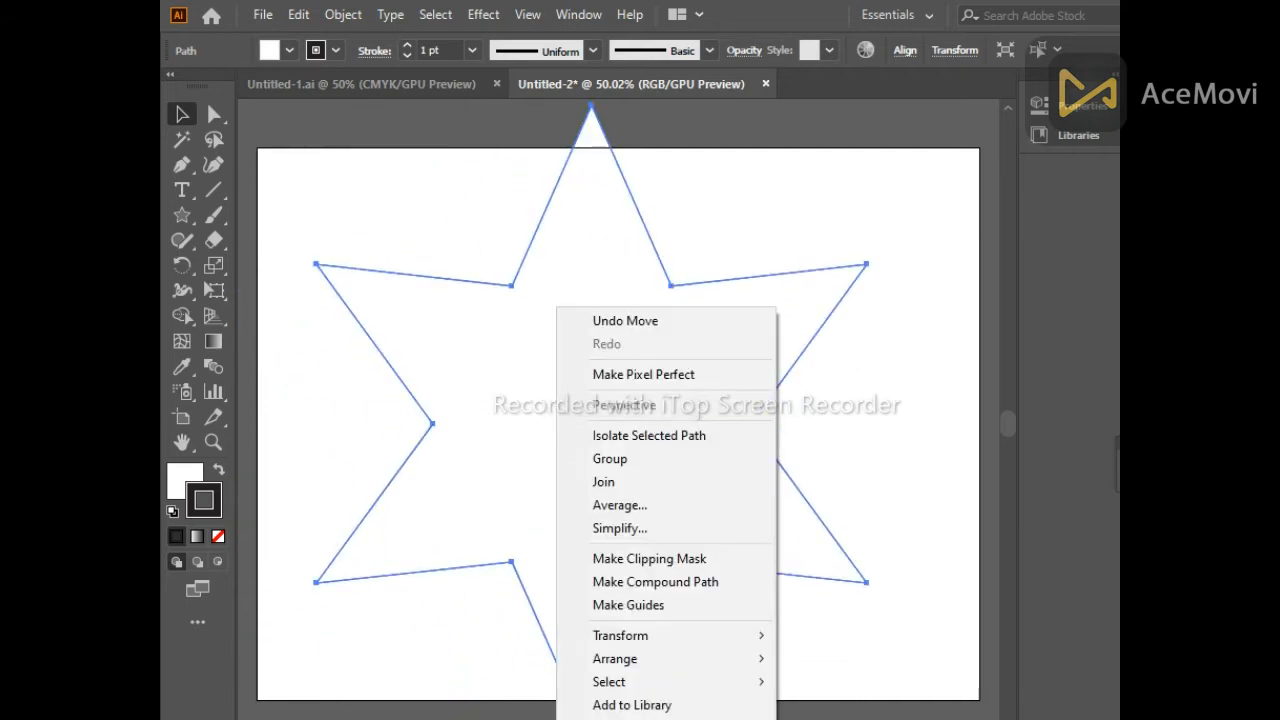
mouse_move(763, 637)
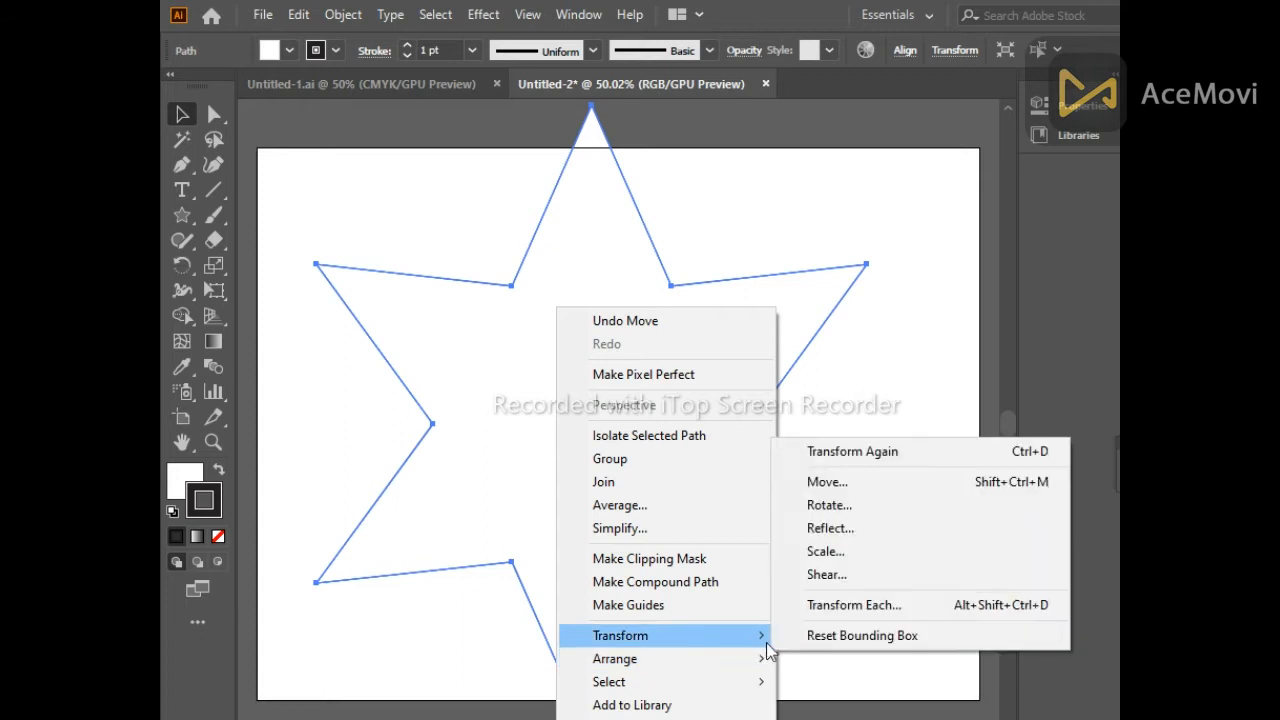
click(863, 510)
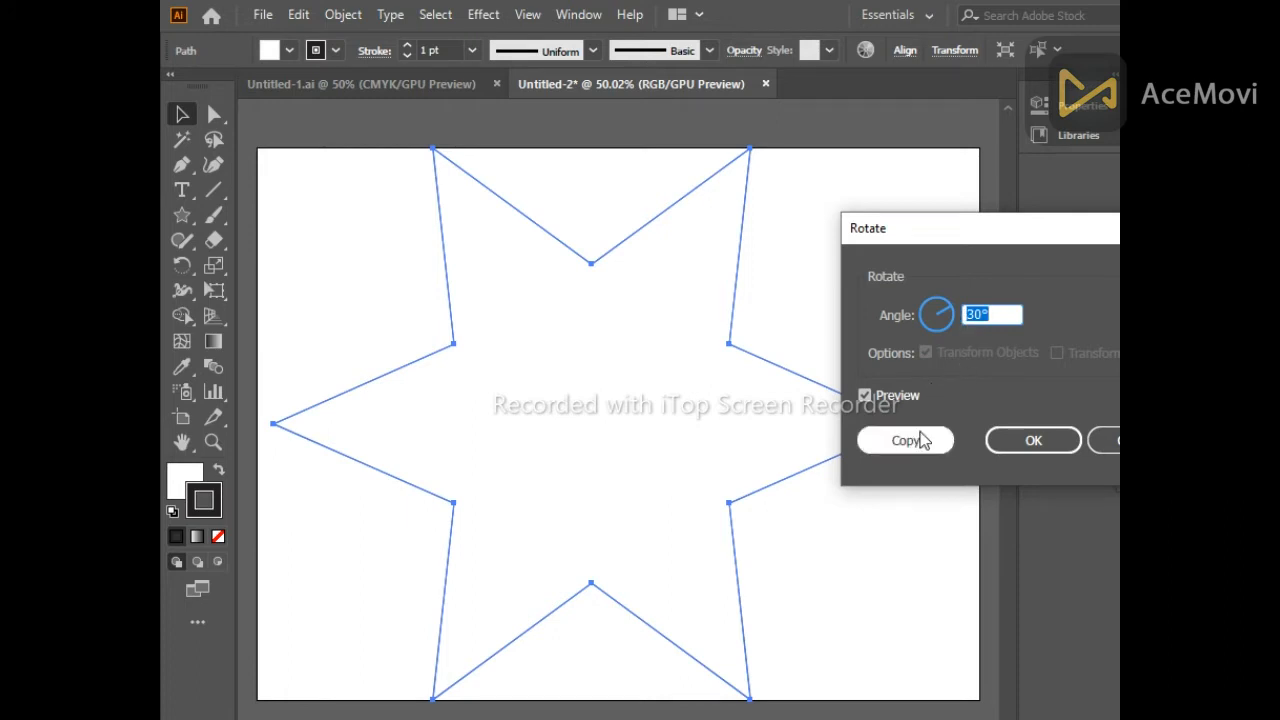
click(1034, 451)
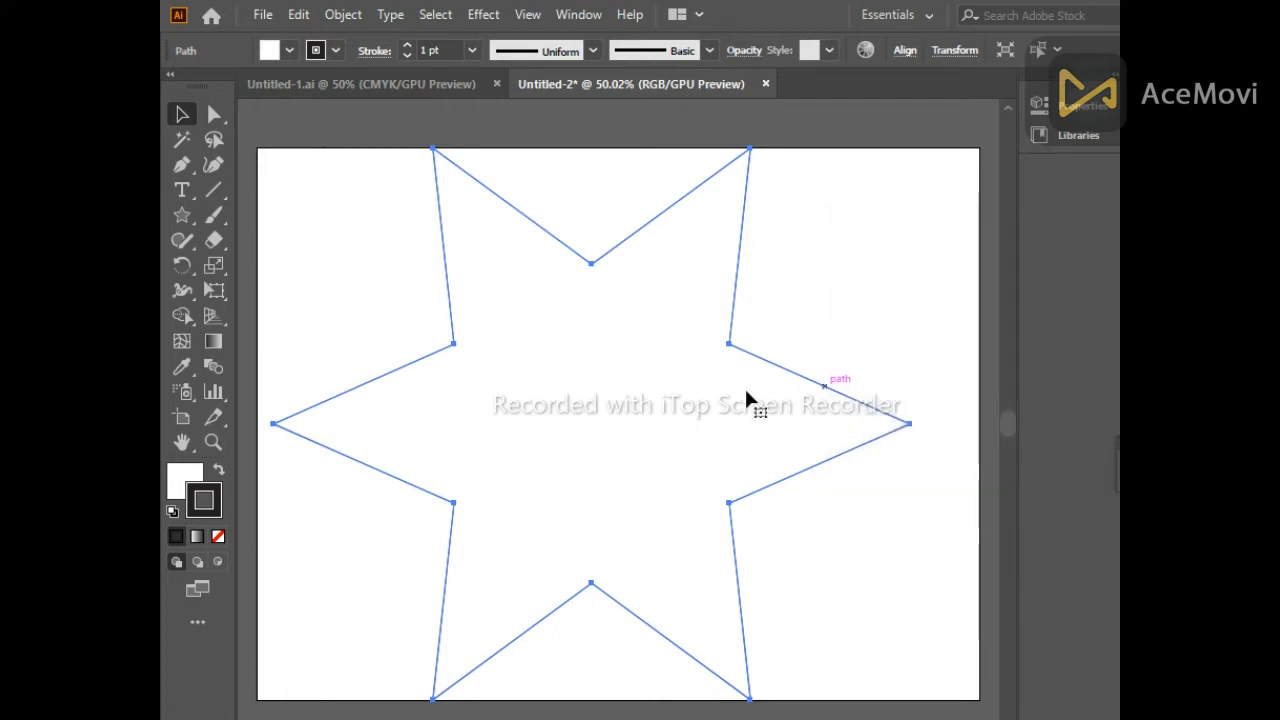
Scale the star down proportionally to fit inside the artboard, then center it horizontally and vertically on the artboard.
click(226, 290)
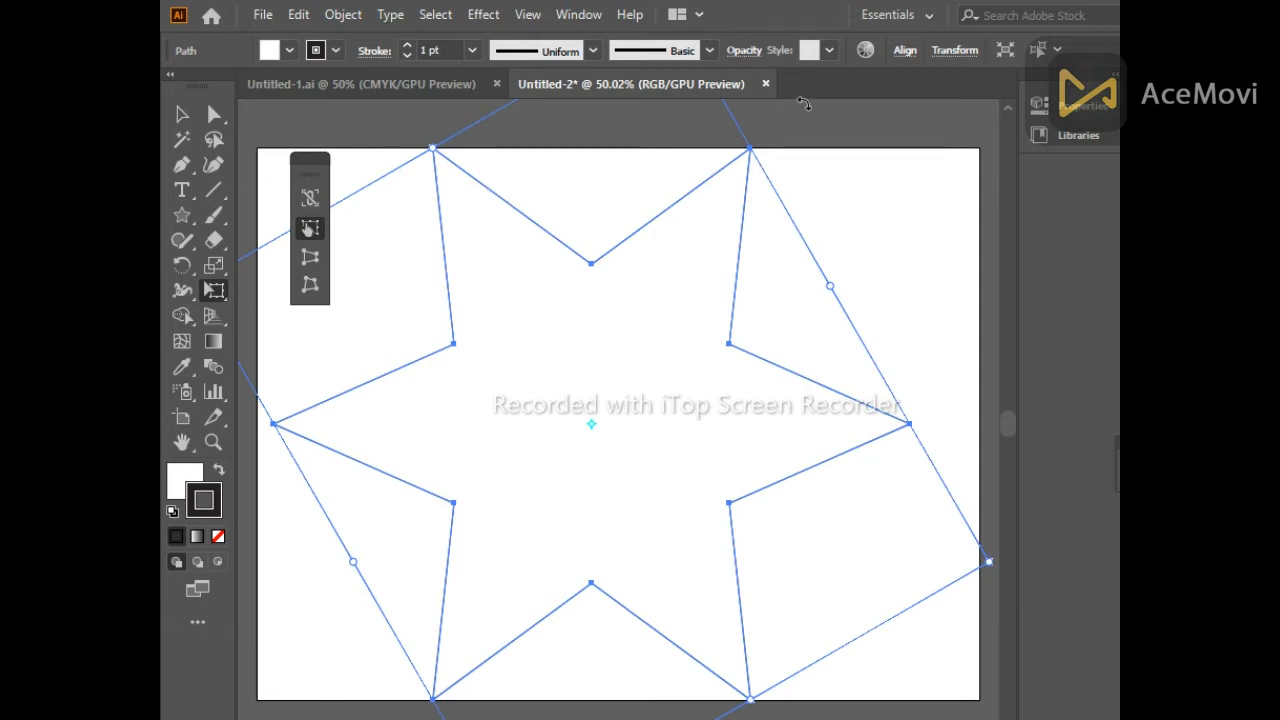
mouse_move(989, 560)
mouse_down()
mouse_move(929, 531)
mouse_move(873, 525)
mouse_up()
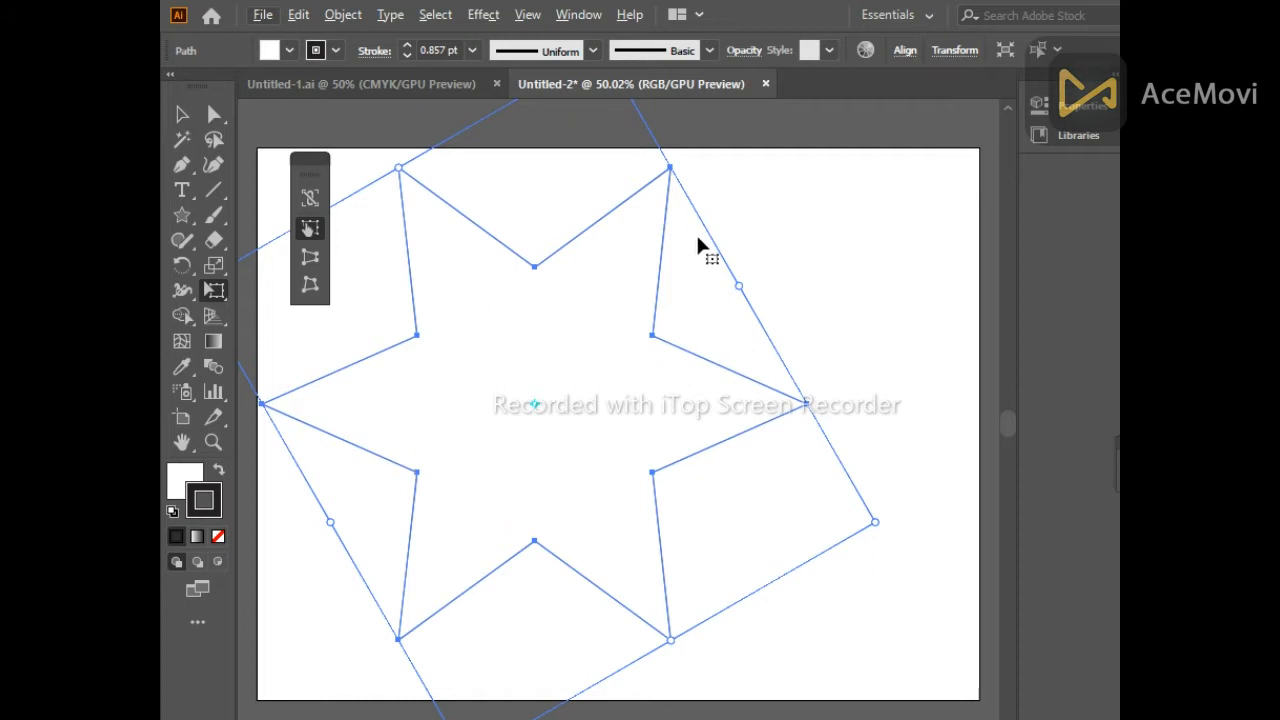
click(905, 52)
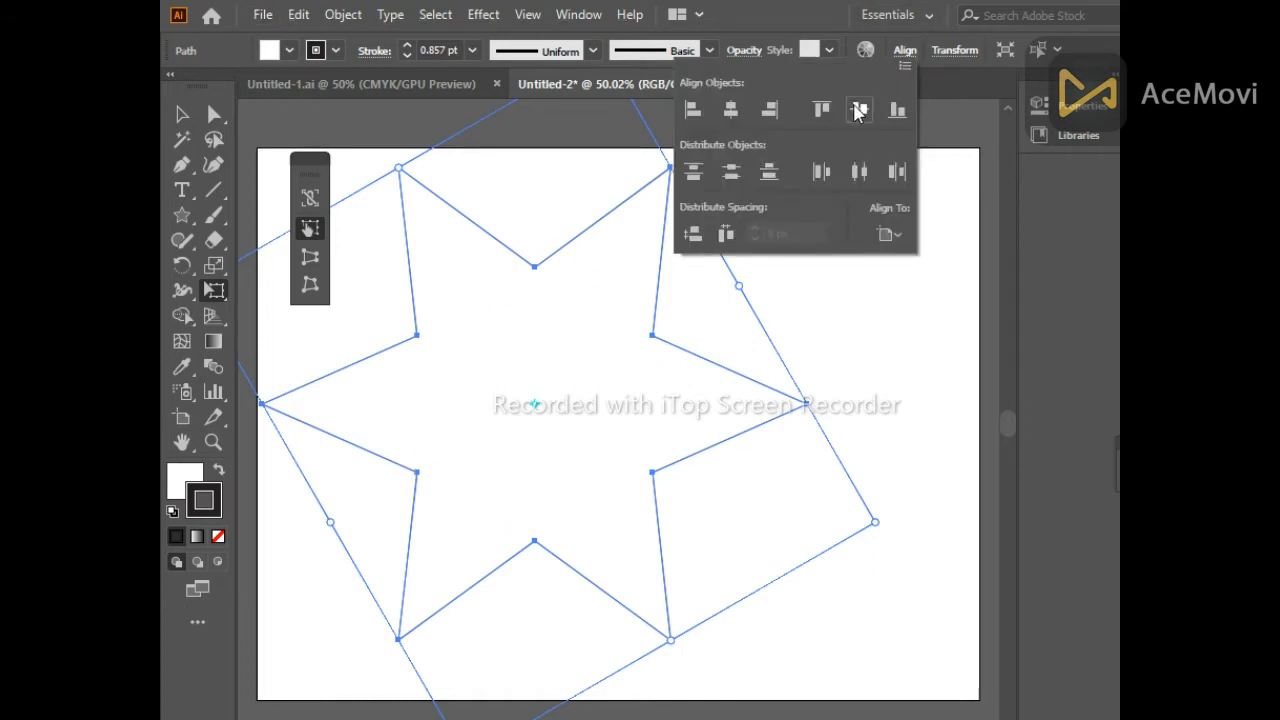
click(852, 109)
click(730, 112)
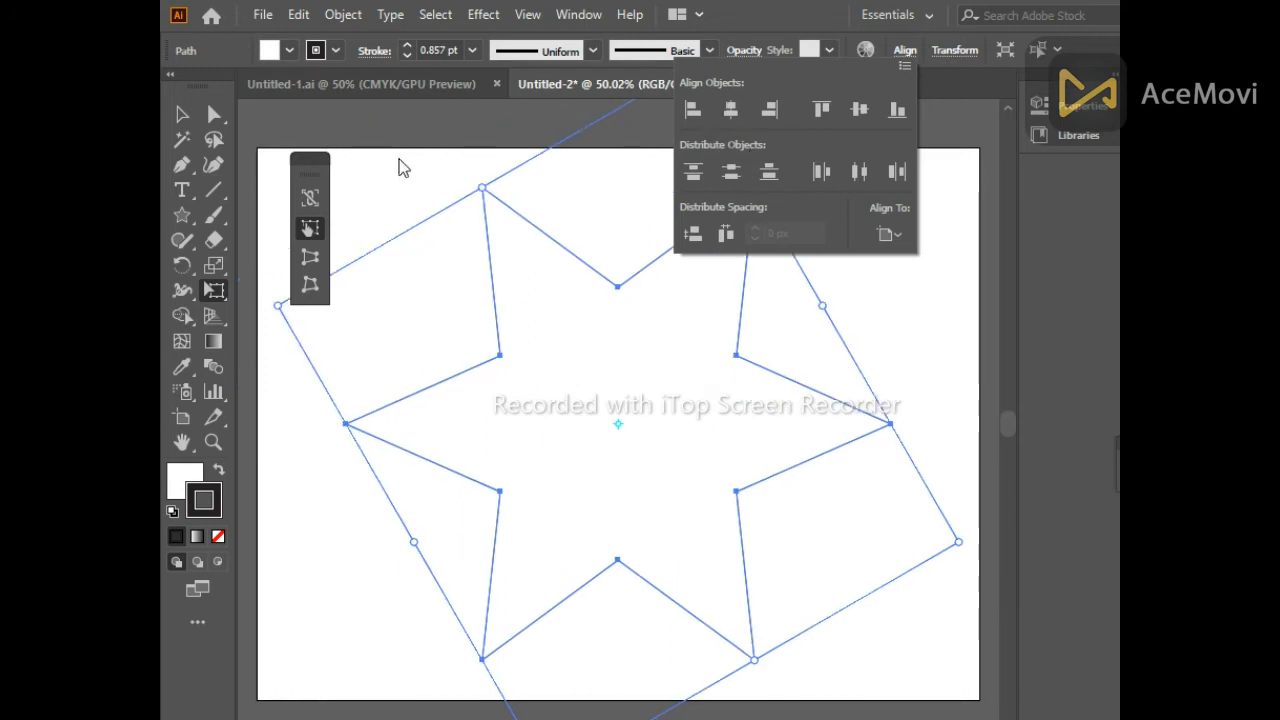
click(188, 122)
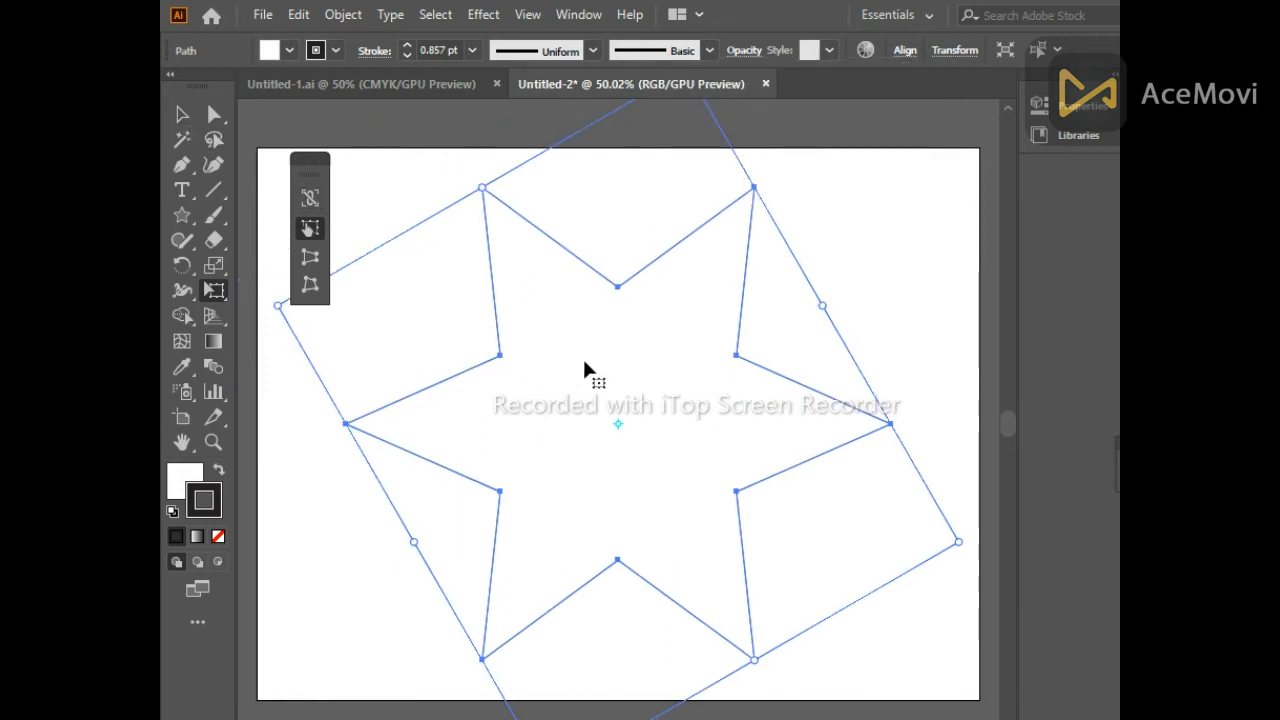
click(182, 115)
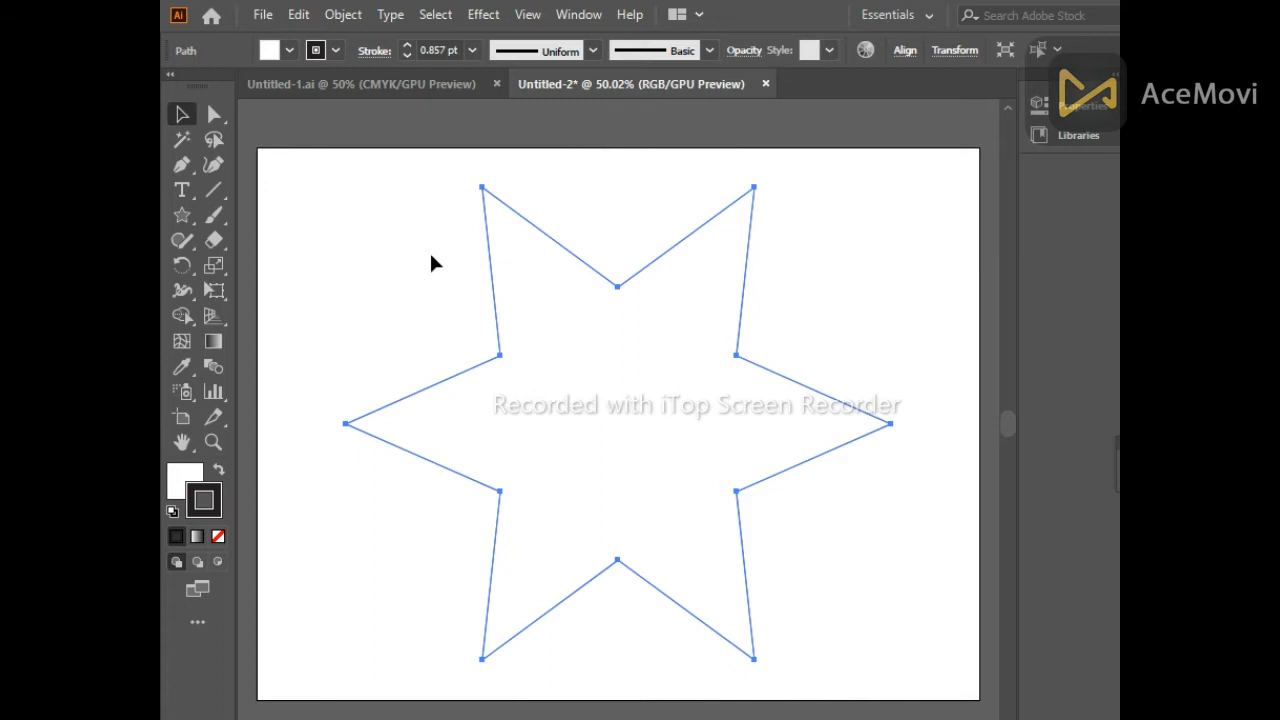
click(431, 253)
click(214, 115)
click(672, 359)
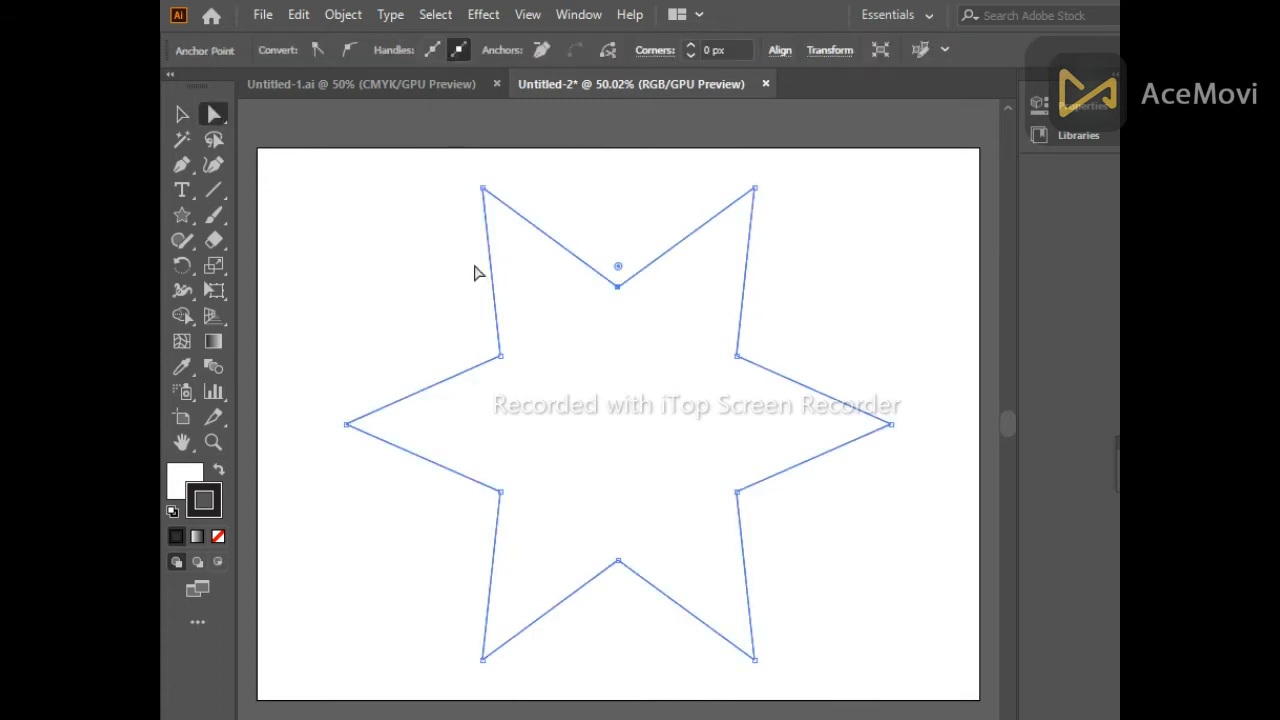
click(182, 115)
click(368, 286)
Select the whole star and round all its inner and outer corners together using the live corner widgets.
drag(337, 245, 790, 548)
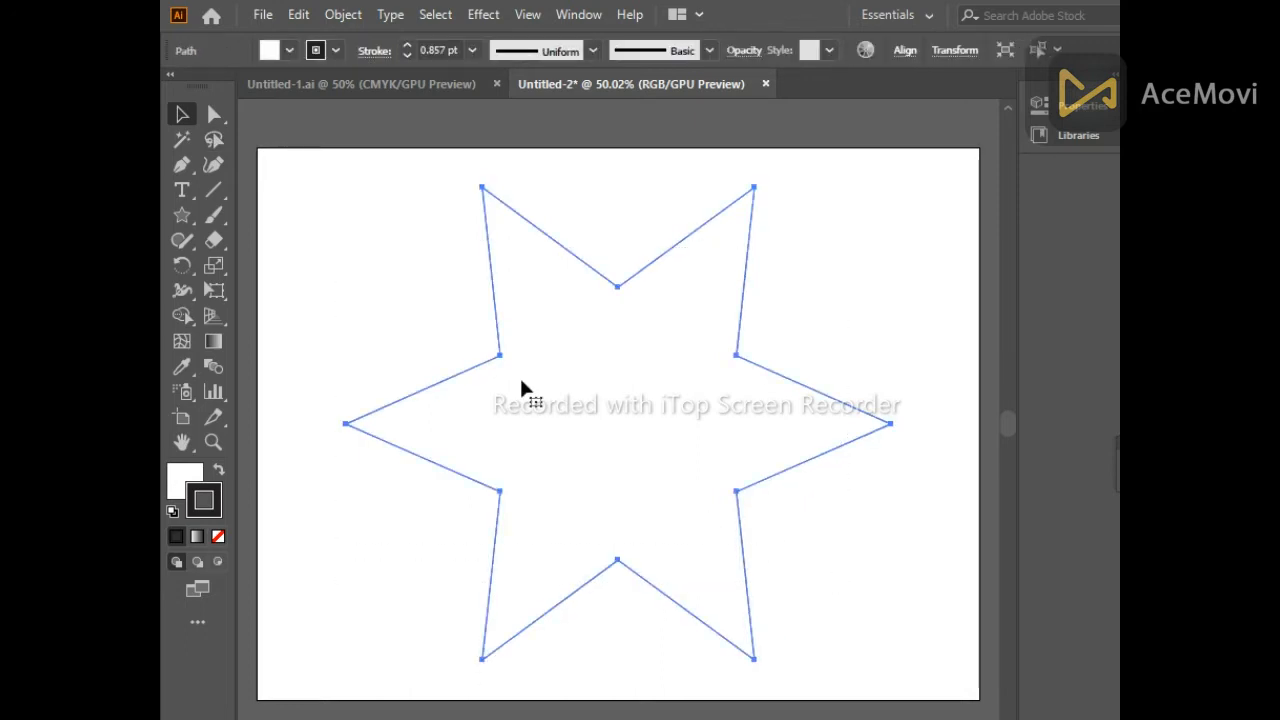
click(214, 115)
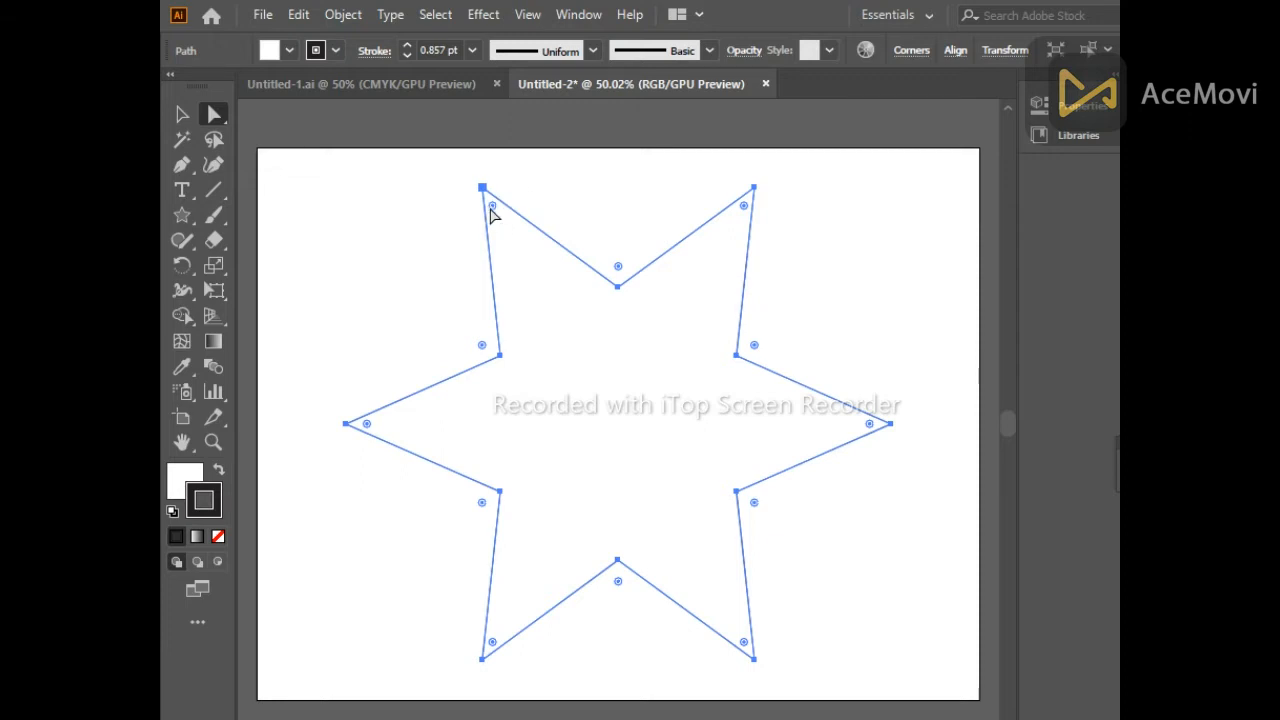
drag(492, 210, 514, 254)
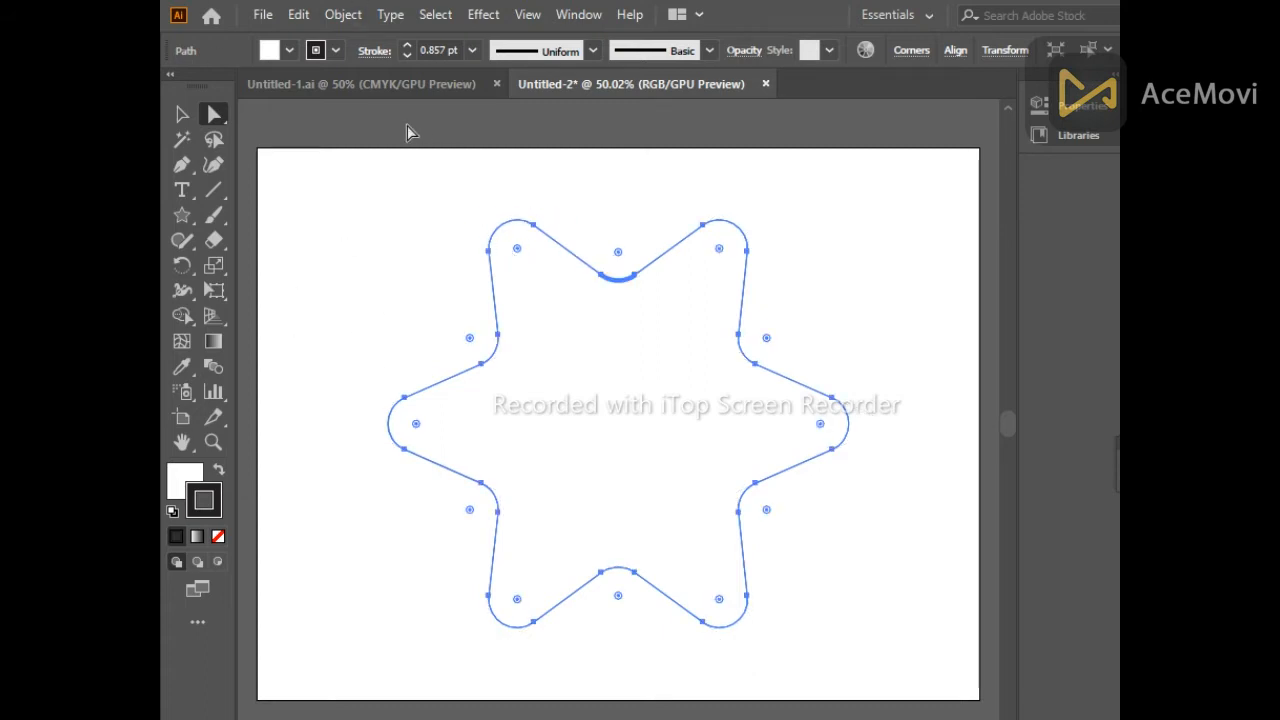
click(470, 12)
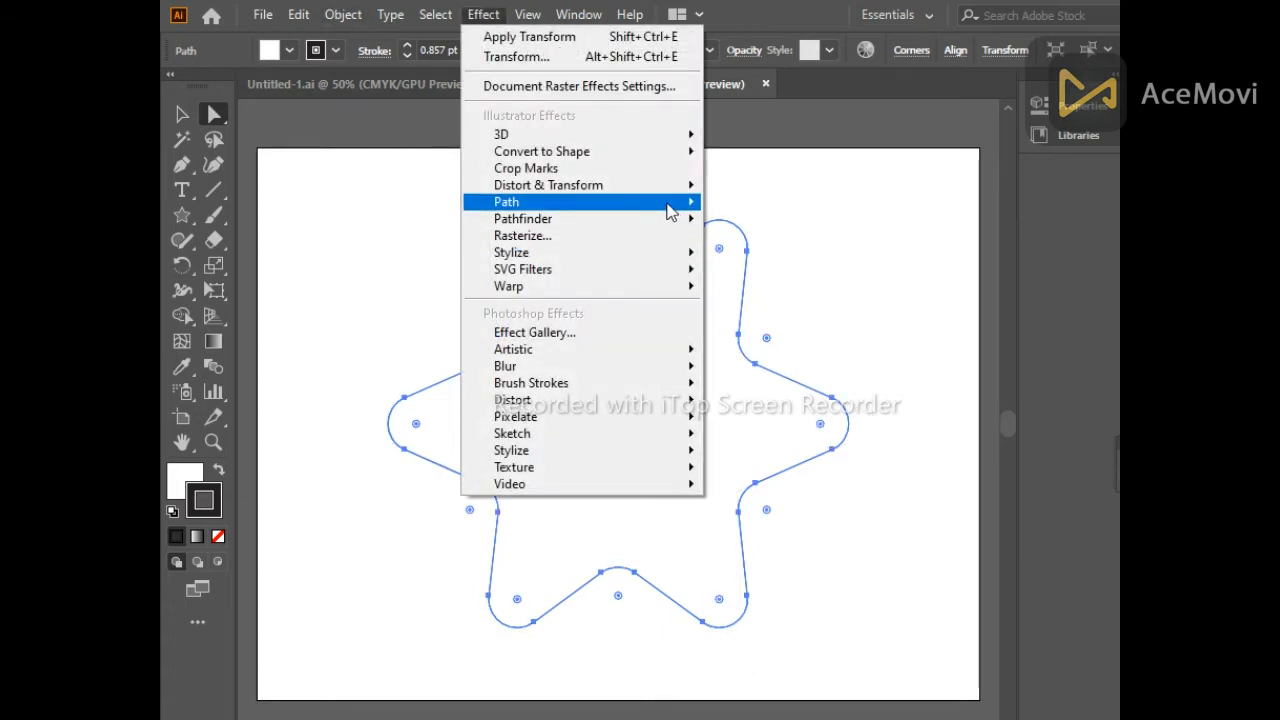
mouse_move(664, 188)
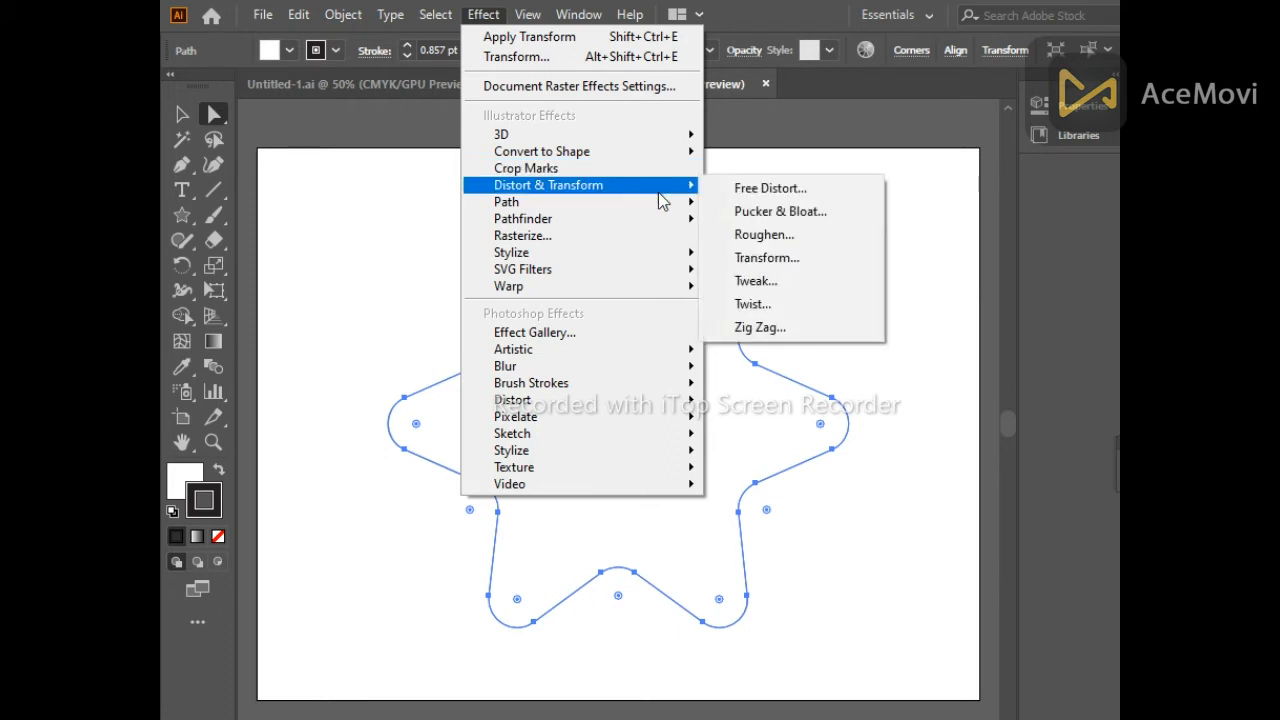
click(800, 243)
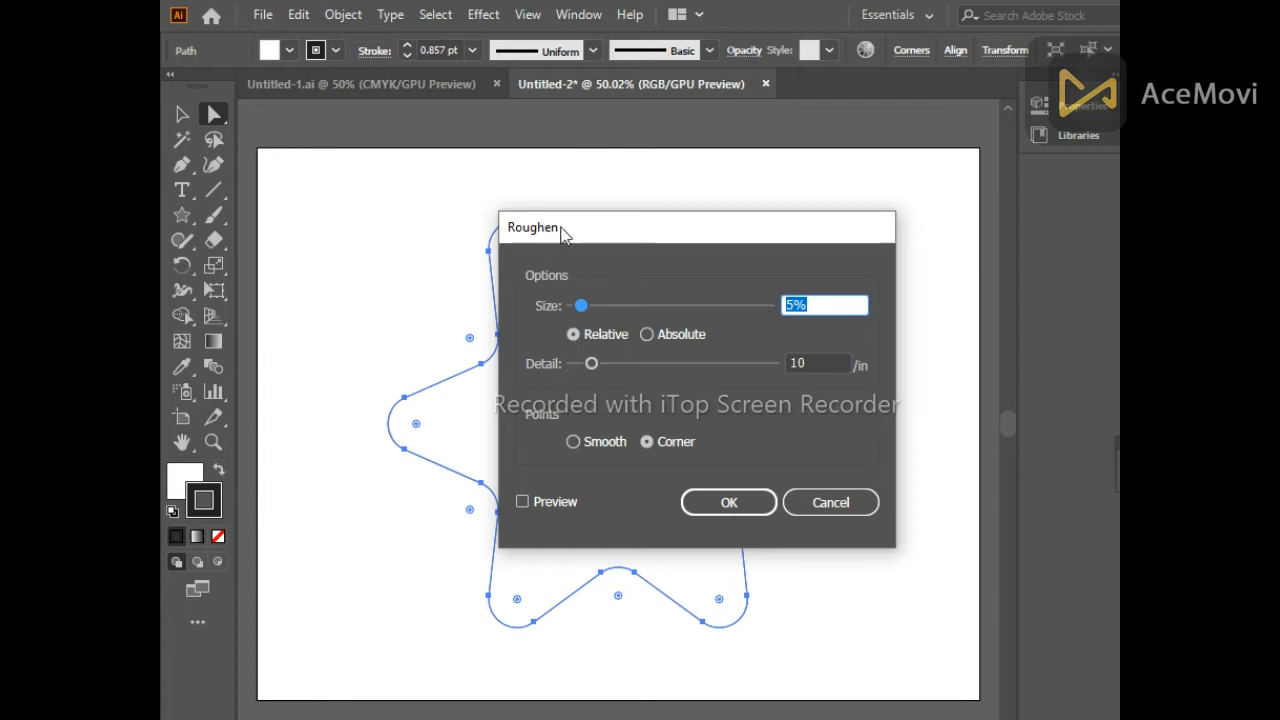
click(829, 503)
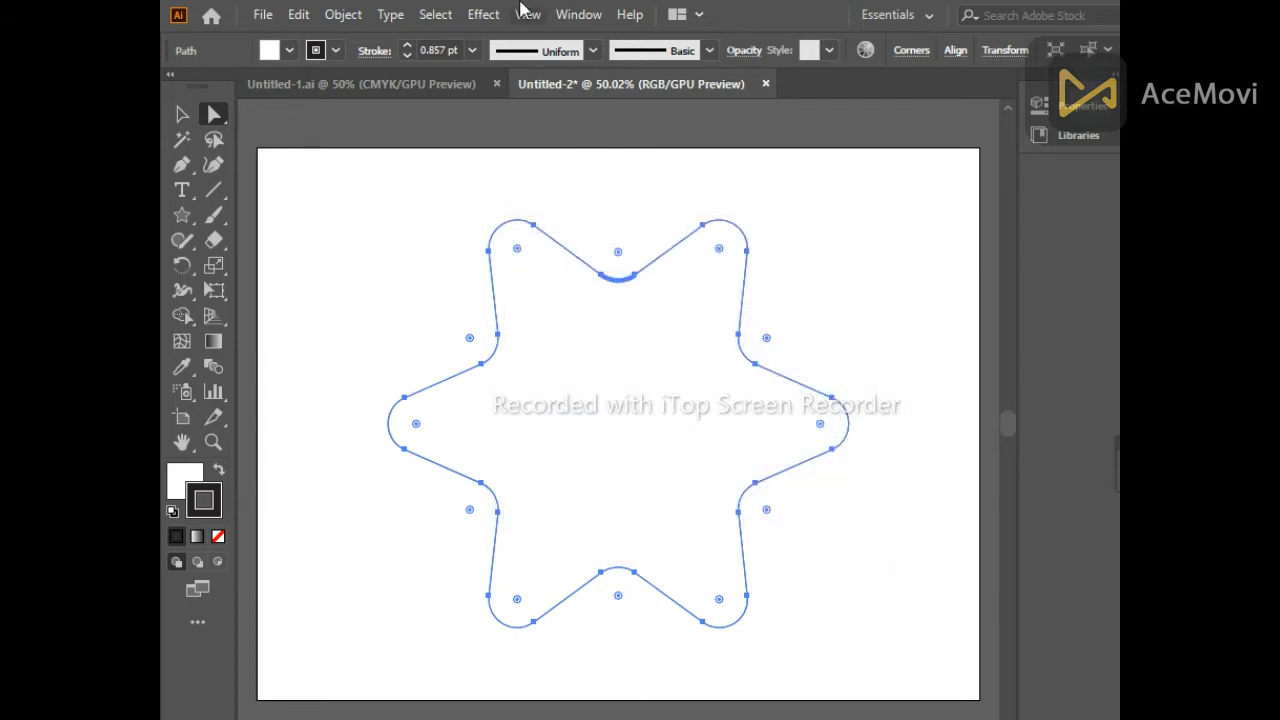
Start a Transform effect on the rounded star with 6 copies and turn on its preview.
click(484, 14)
mouse_move(646, 185)
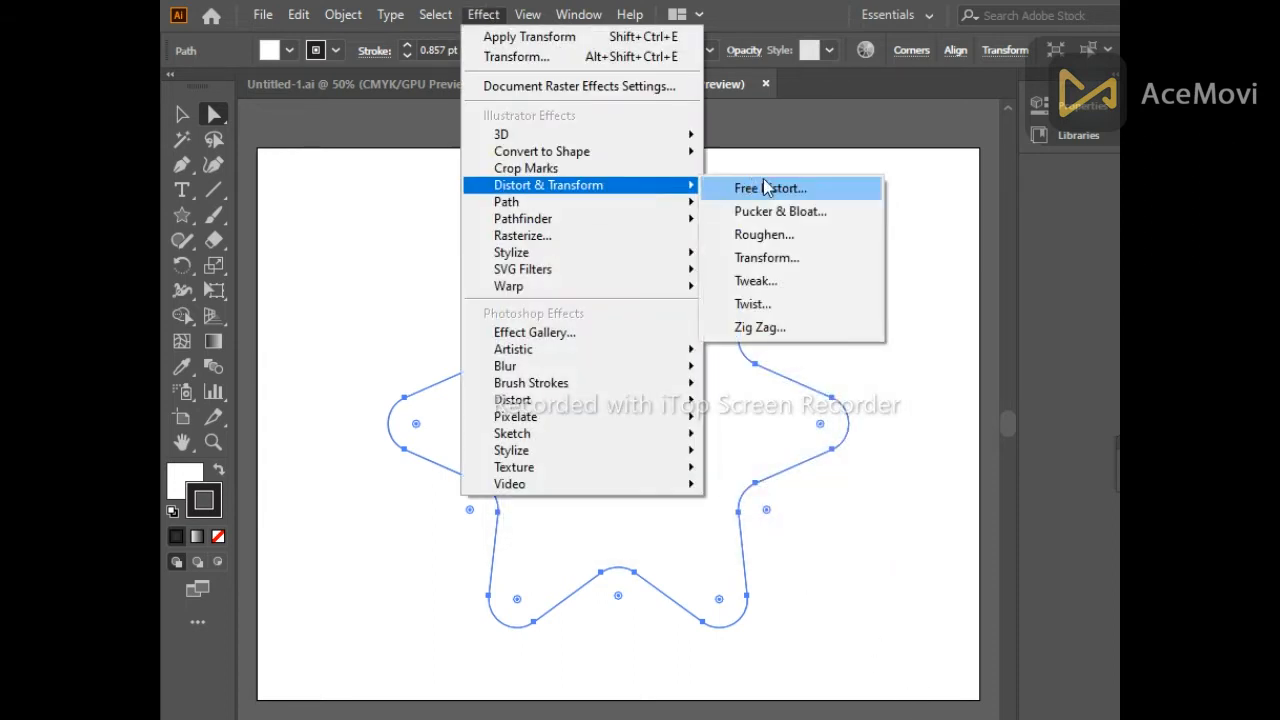
click(790, 258)
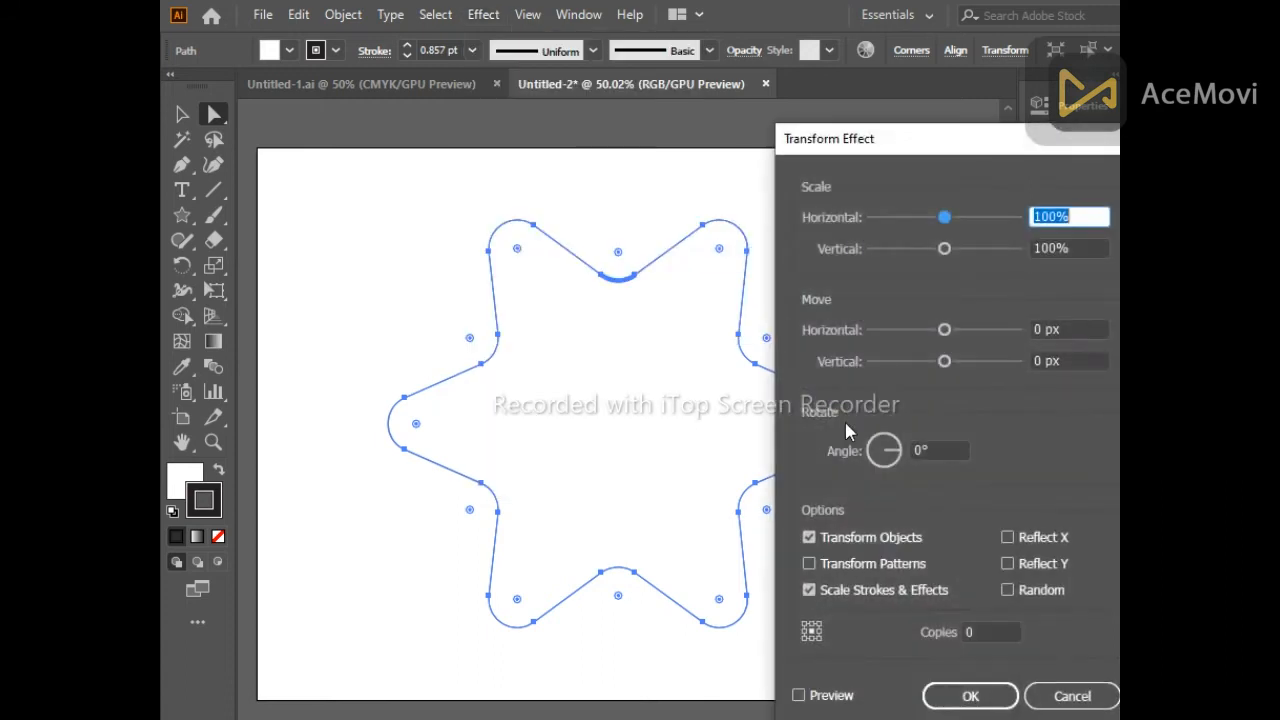
drag(960, 150, 750, 97)
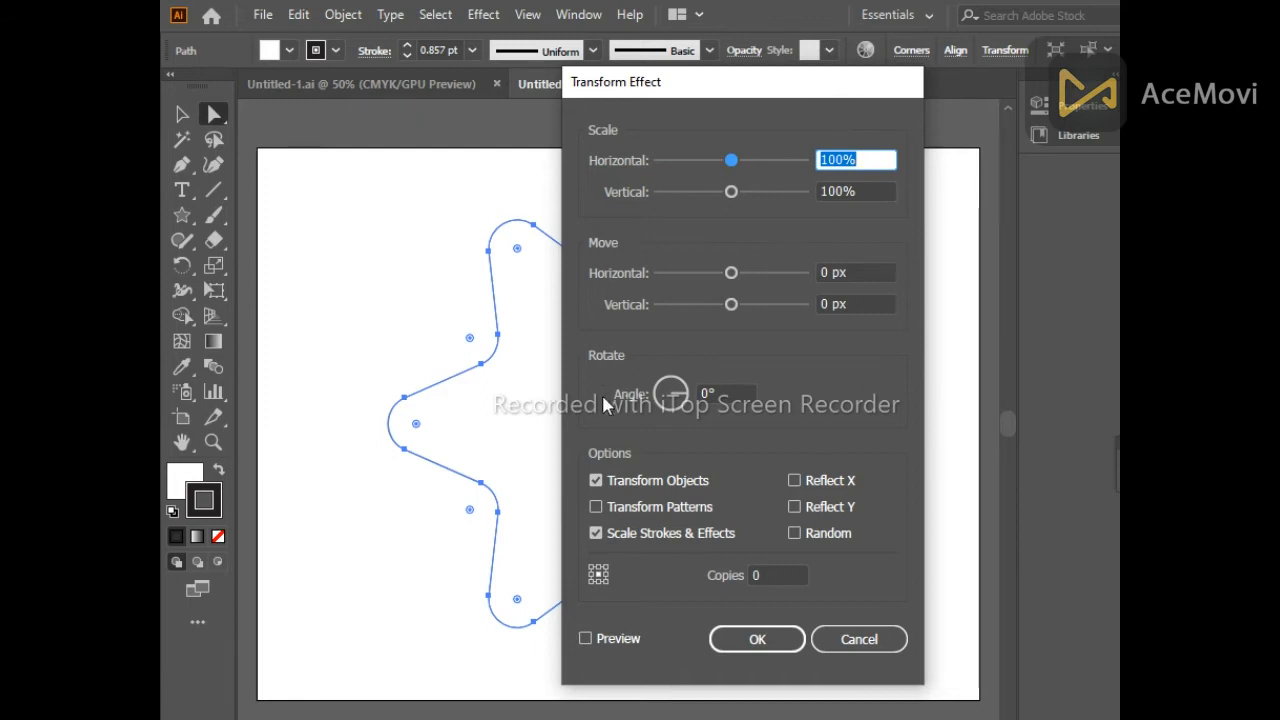
click(752, 585)
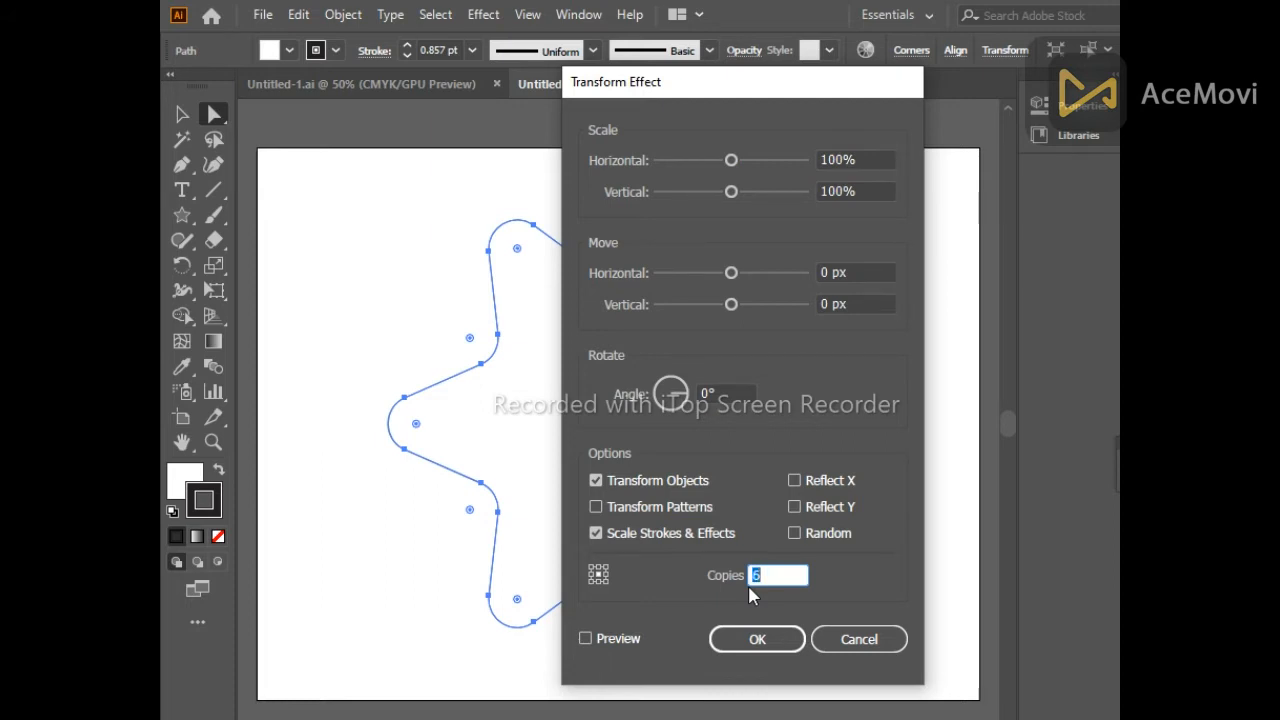
click(585, 639)
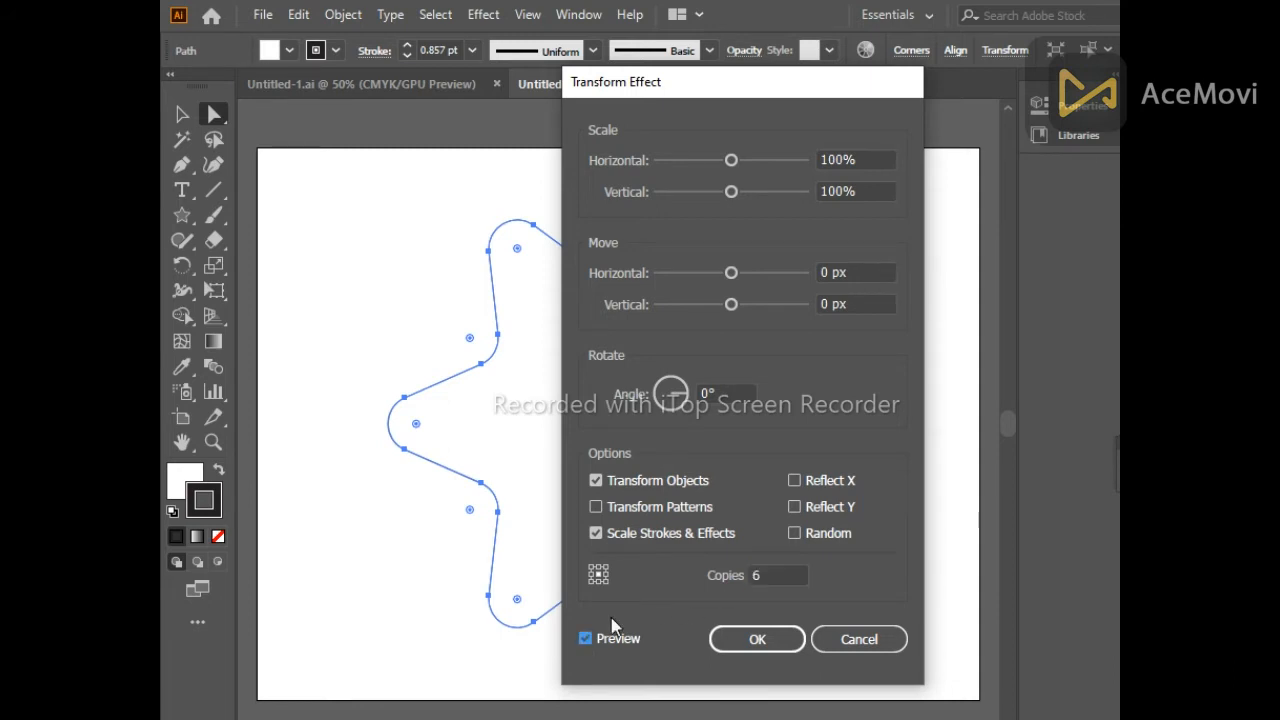
Set the Transform effect's rotation angle to 5°.
click(716, 393)
key(Up)
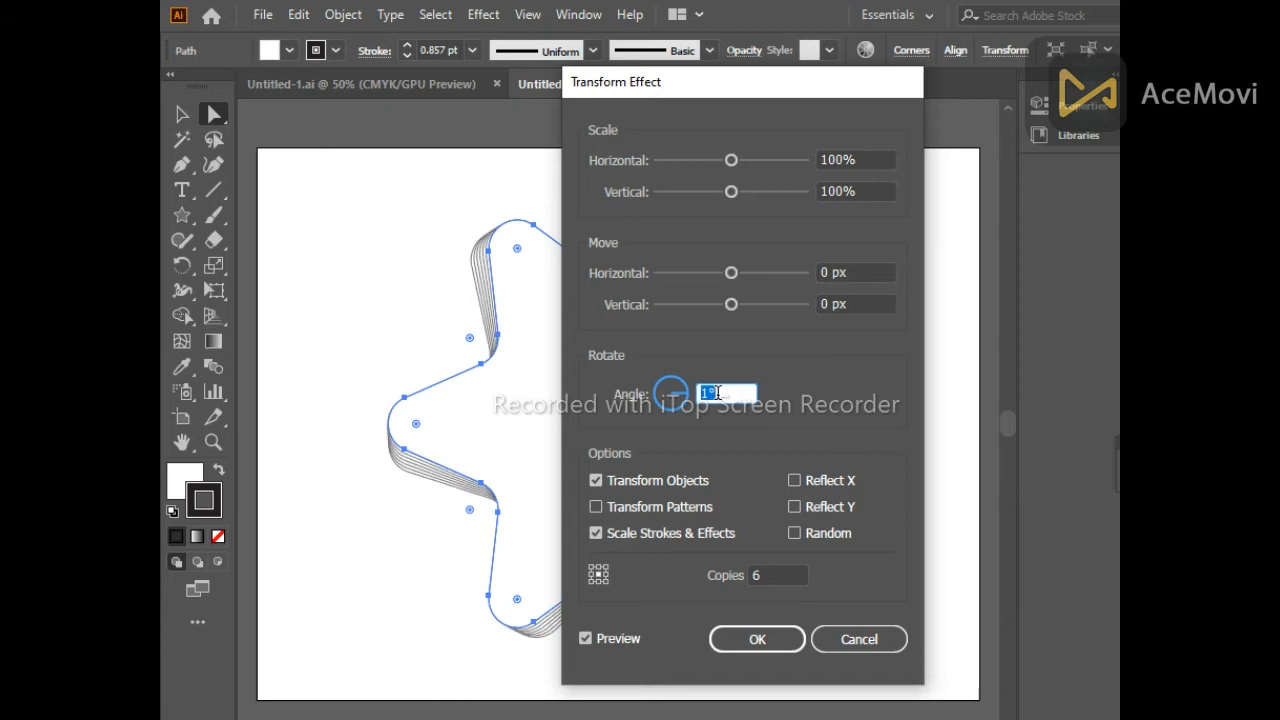
key(Up)
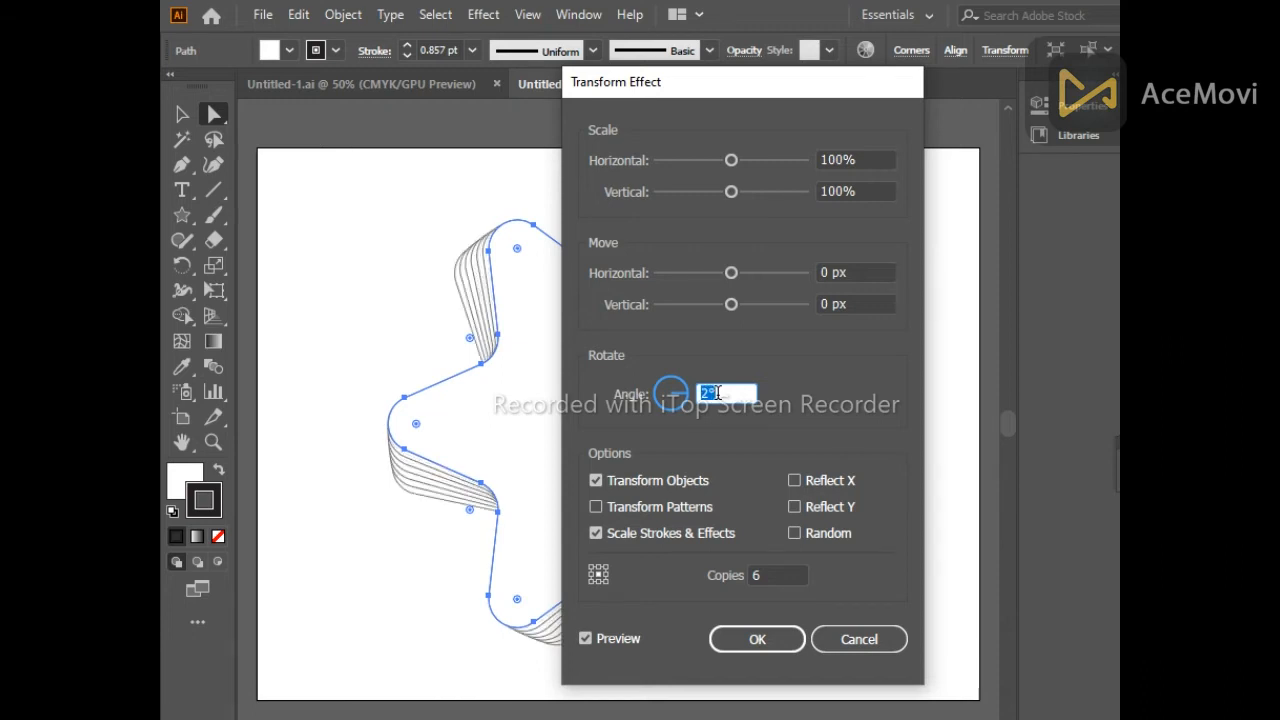
key(Up)
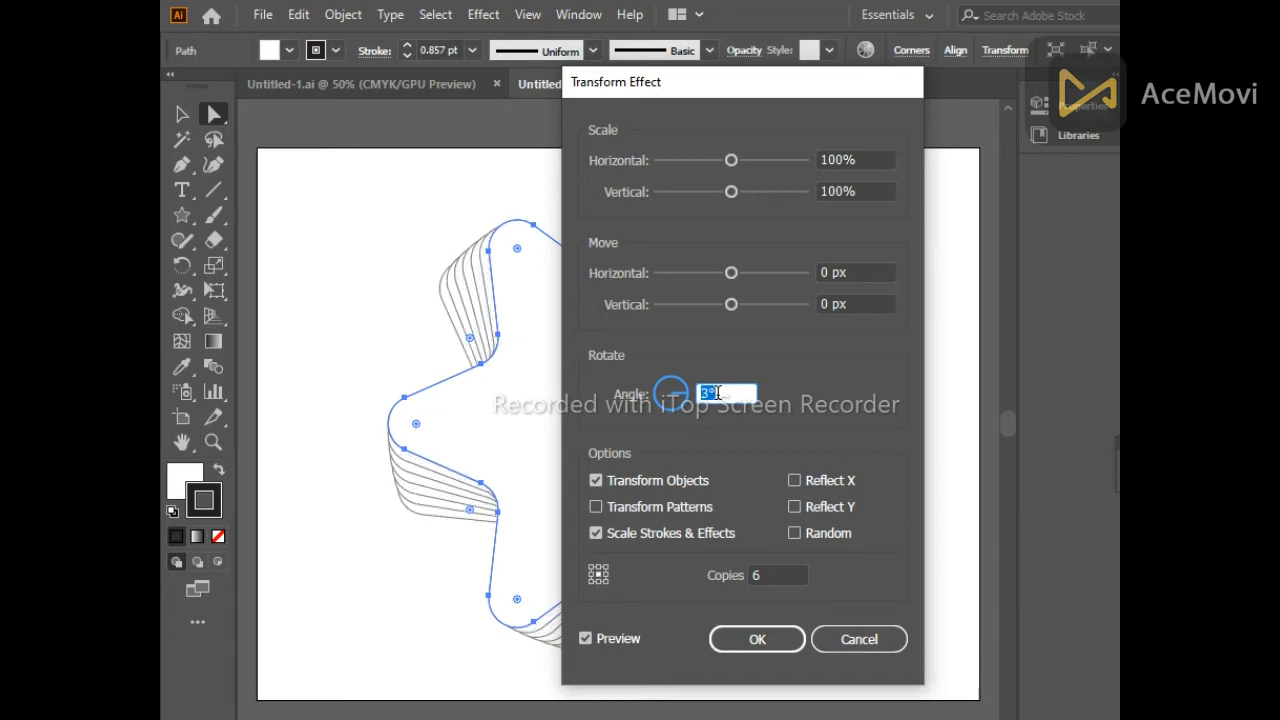
key(Up)
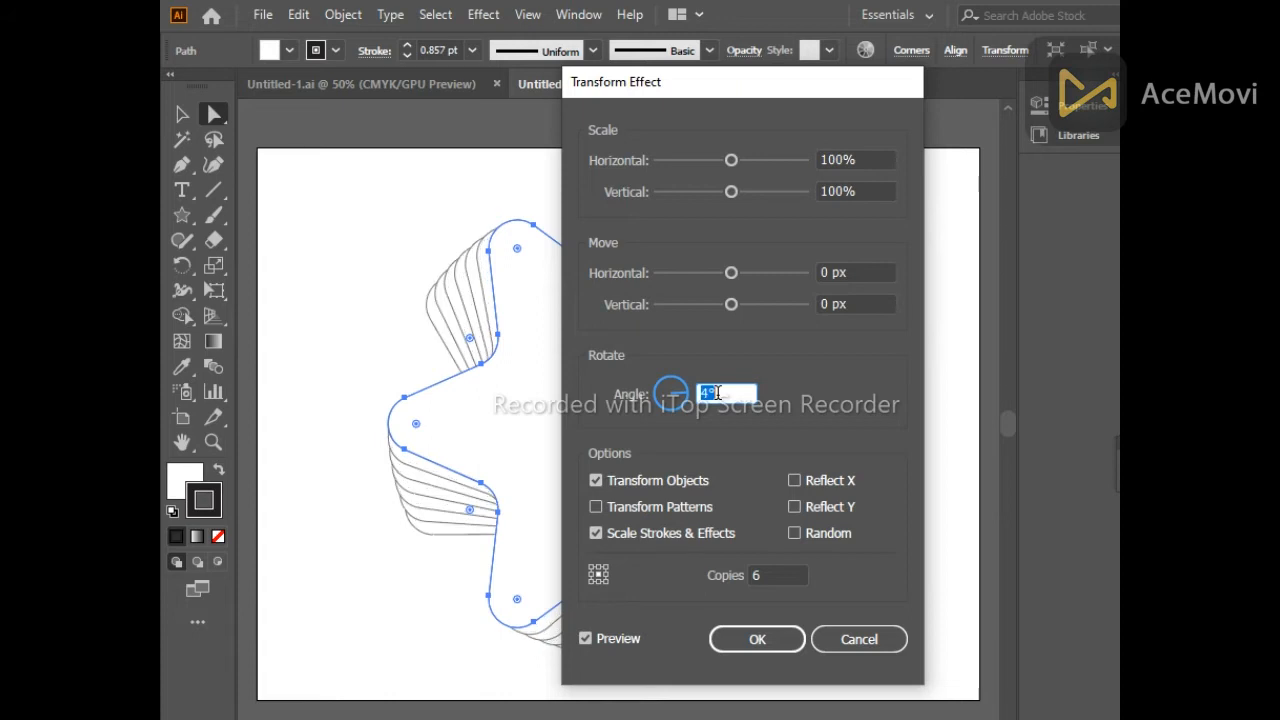
key(Up)
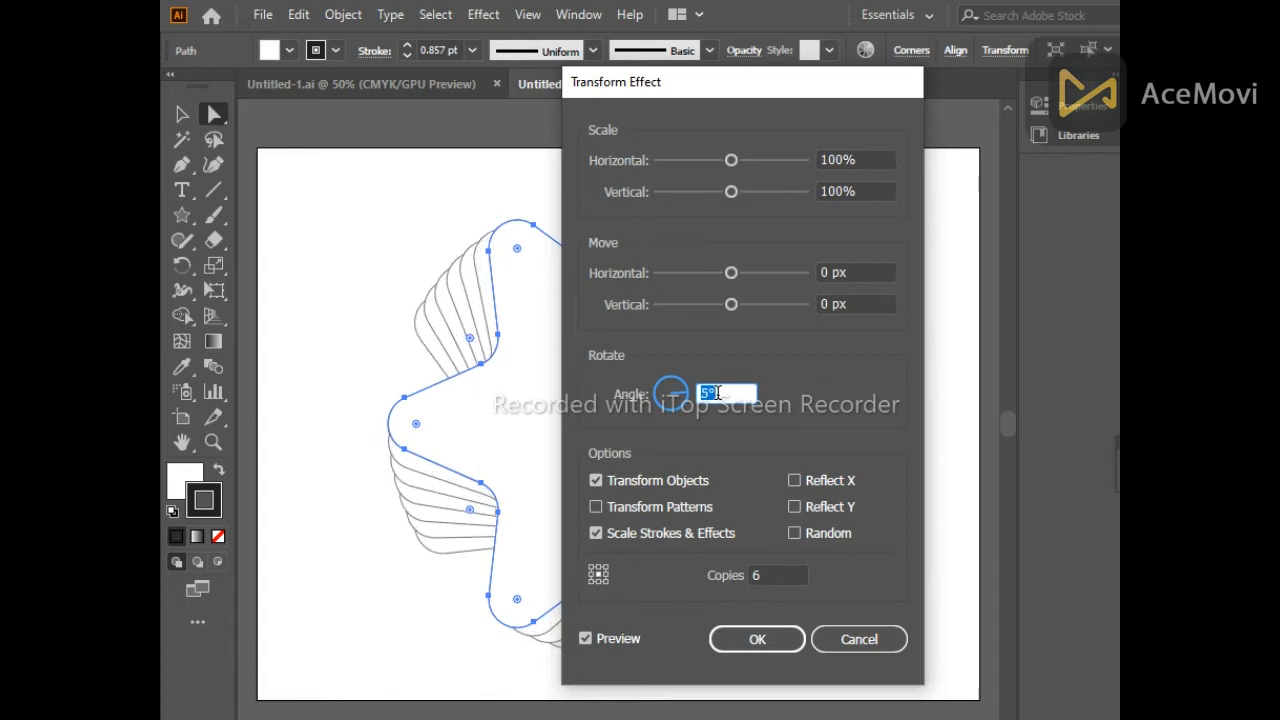
Set the number of copies to 5 and apply the Transform effect to the star.
click(772, 578)
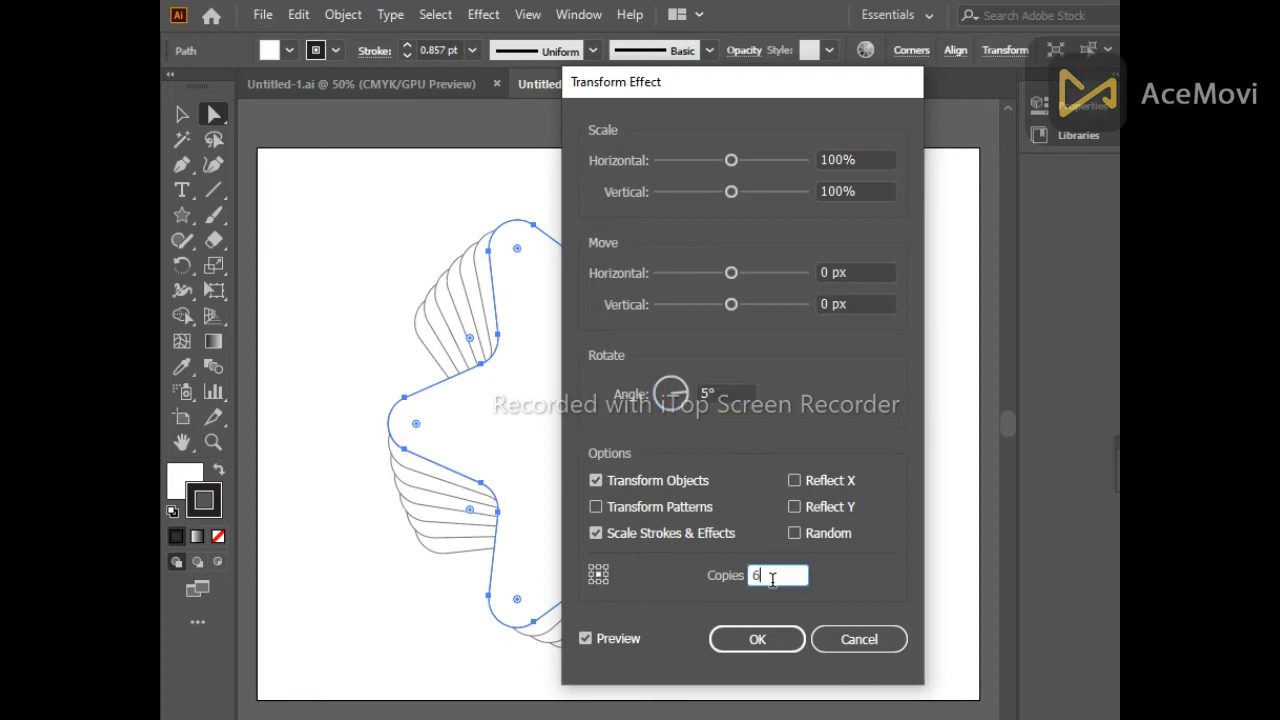
key(Down)
click(757, 641)
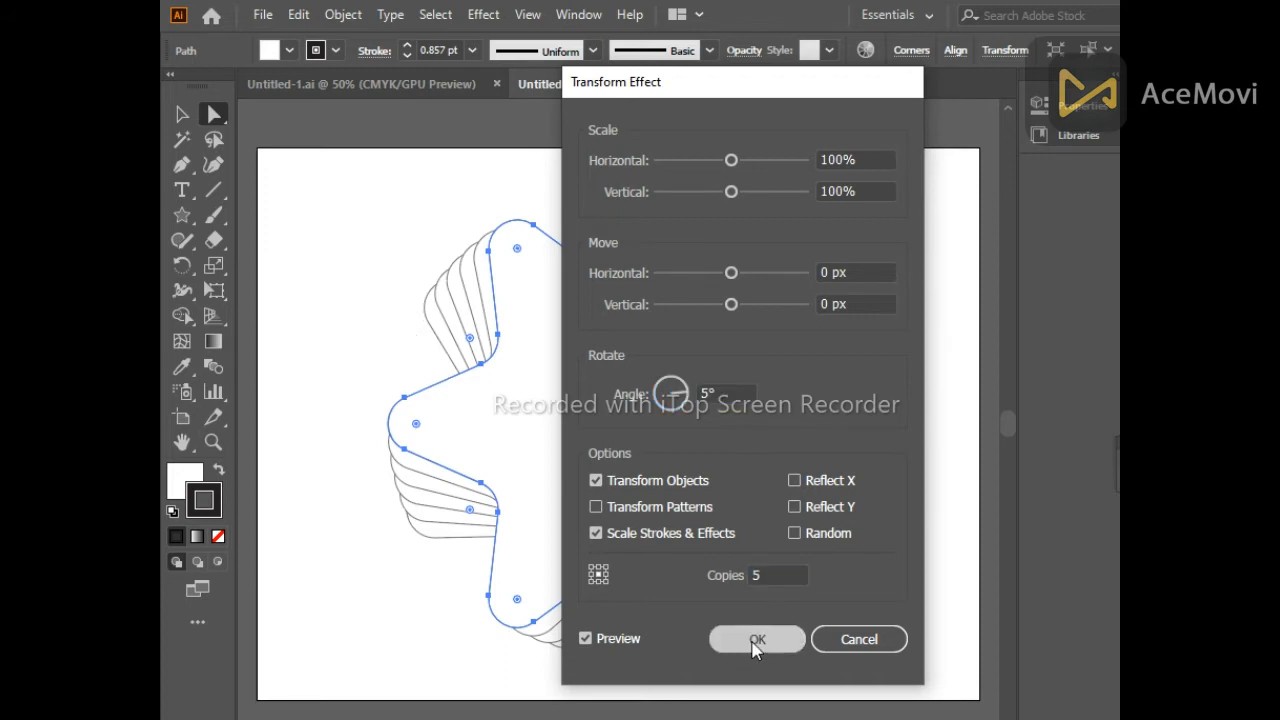
Remove the fill from the rounded star so it and its rotated copies have only a stroke.
click(289, 50)
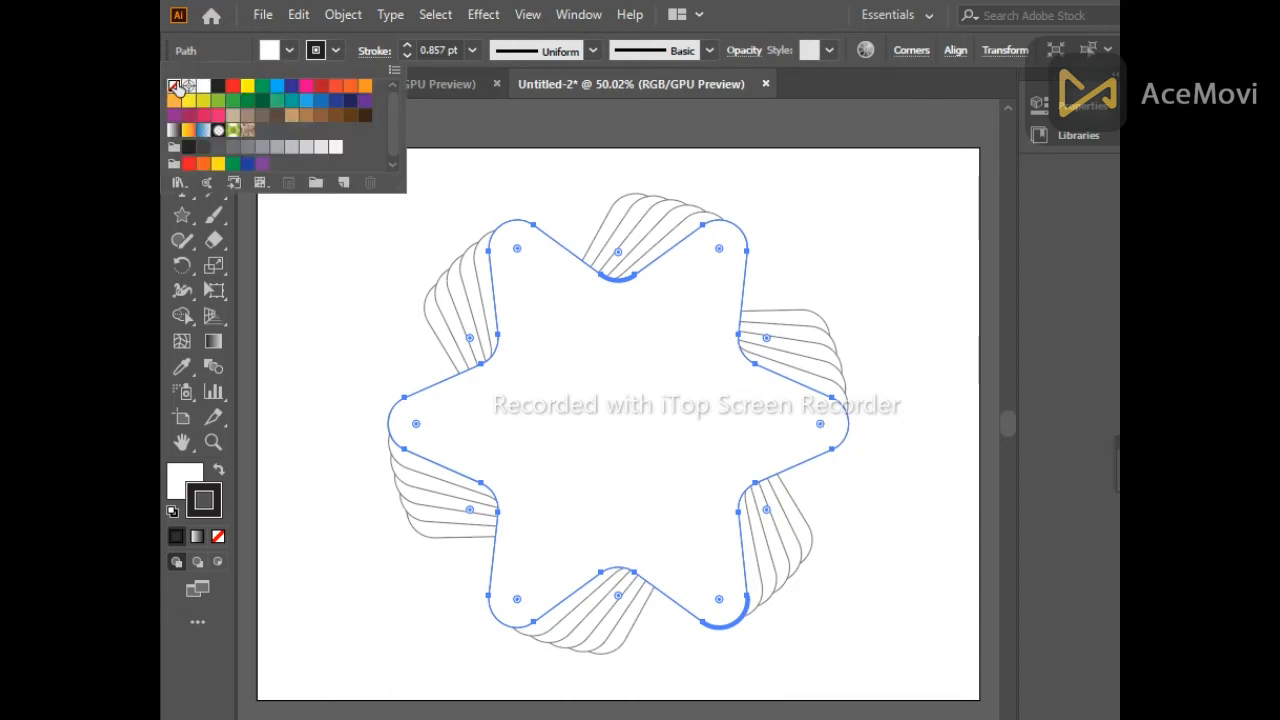
click(173, 86)
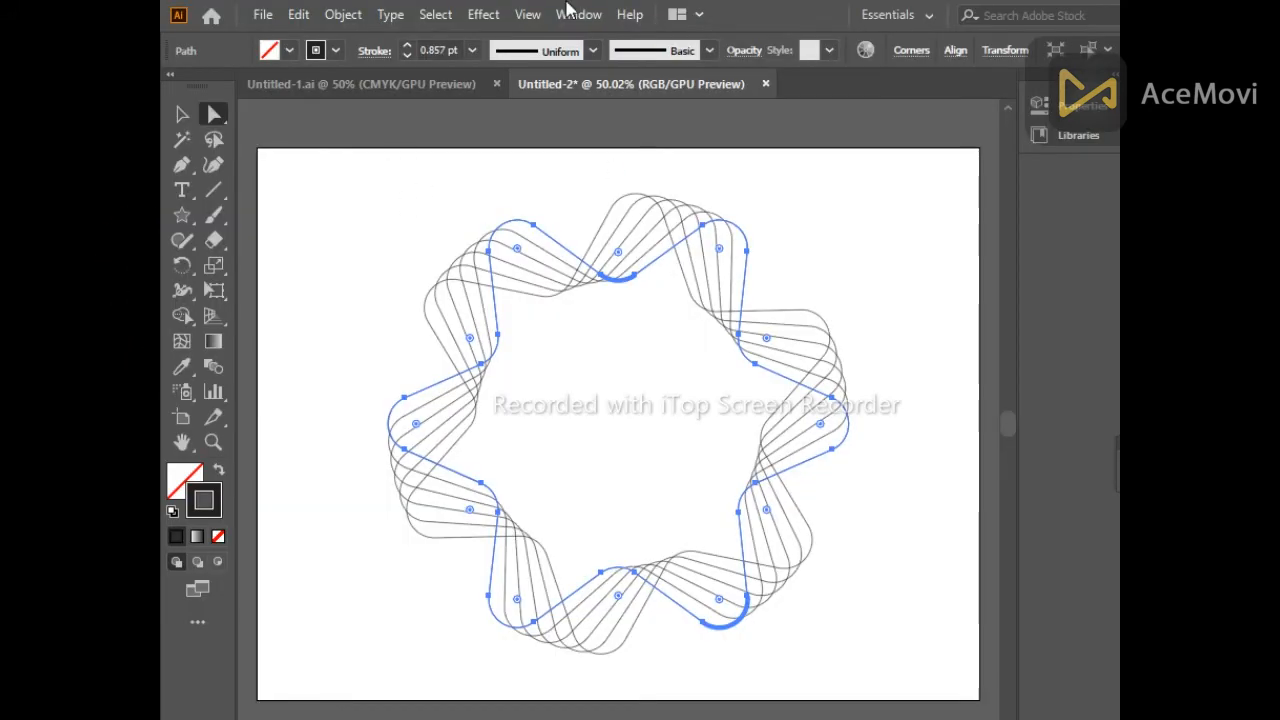
click(332, 52)
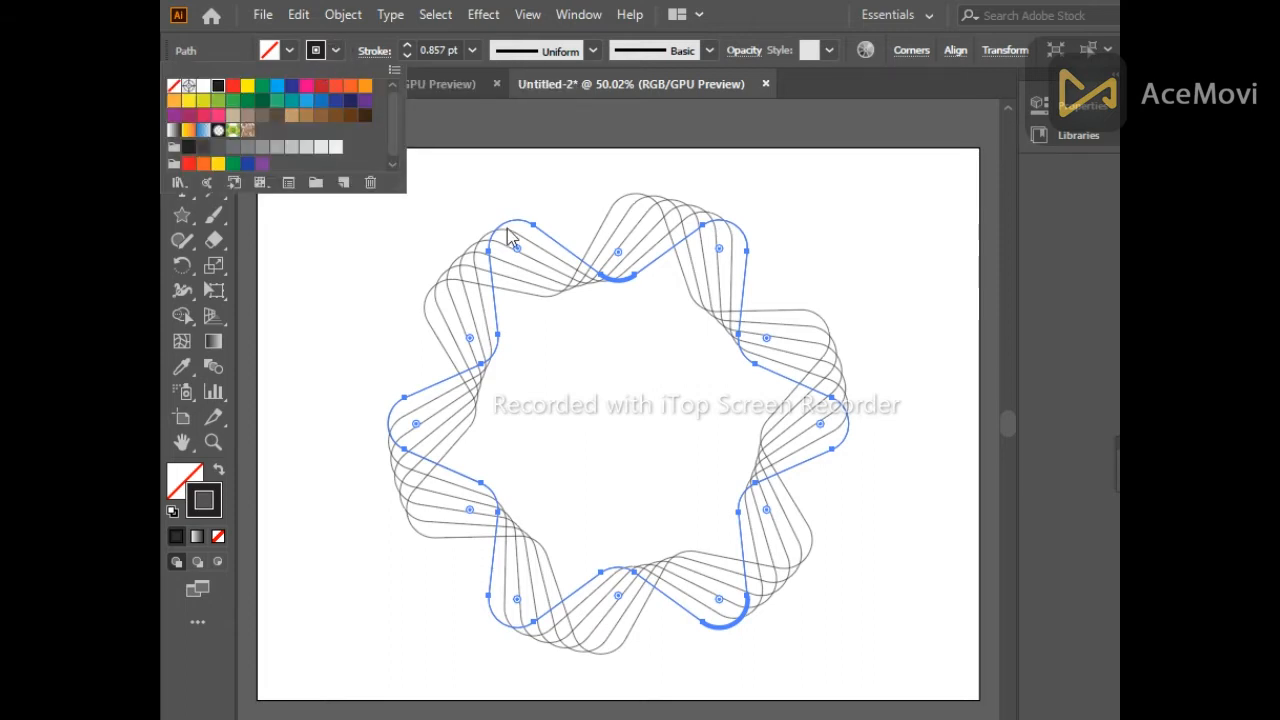
click(484, 168)
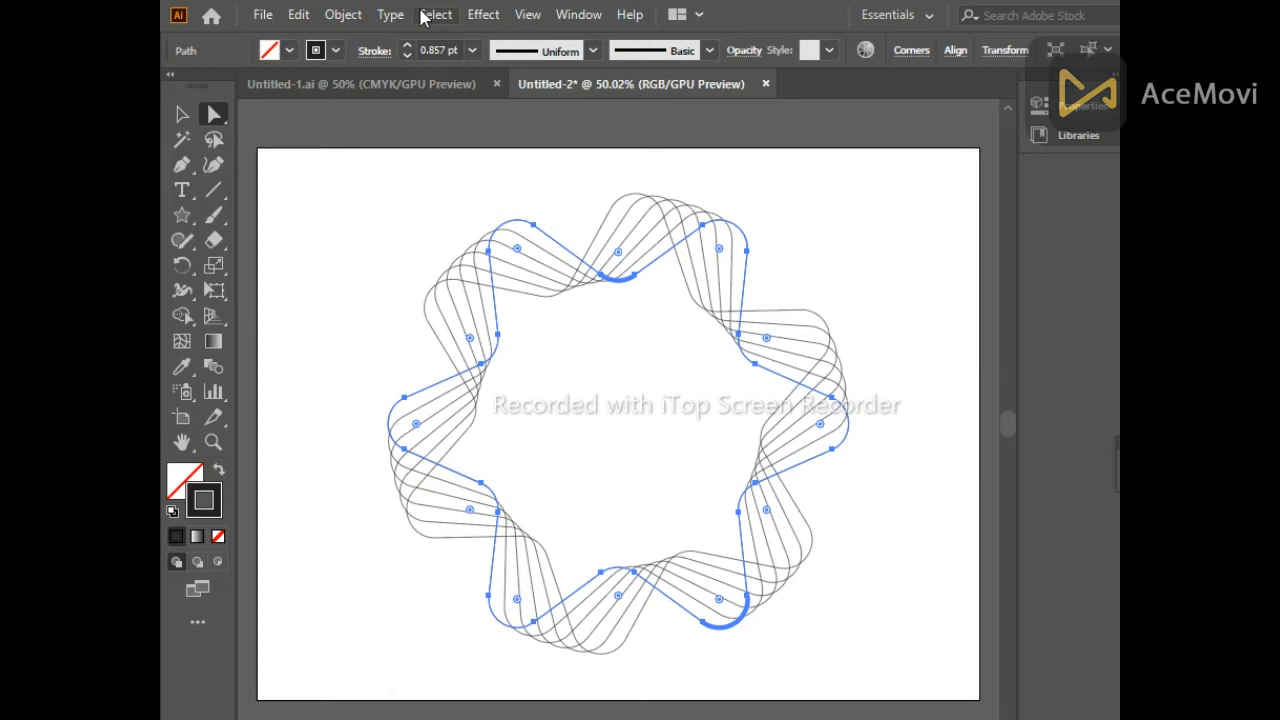
Apply the White, Black gradient preset to the star's stroke.
click(584, 16)
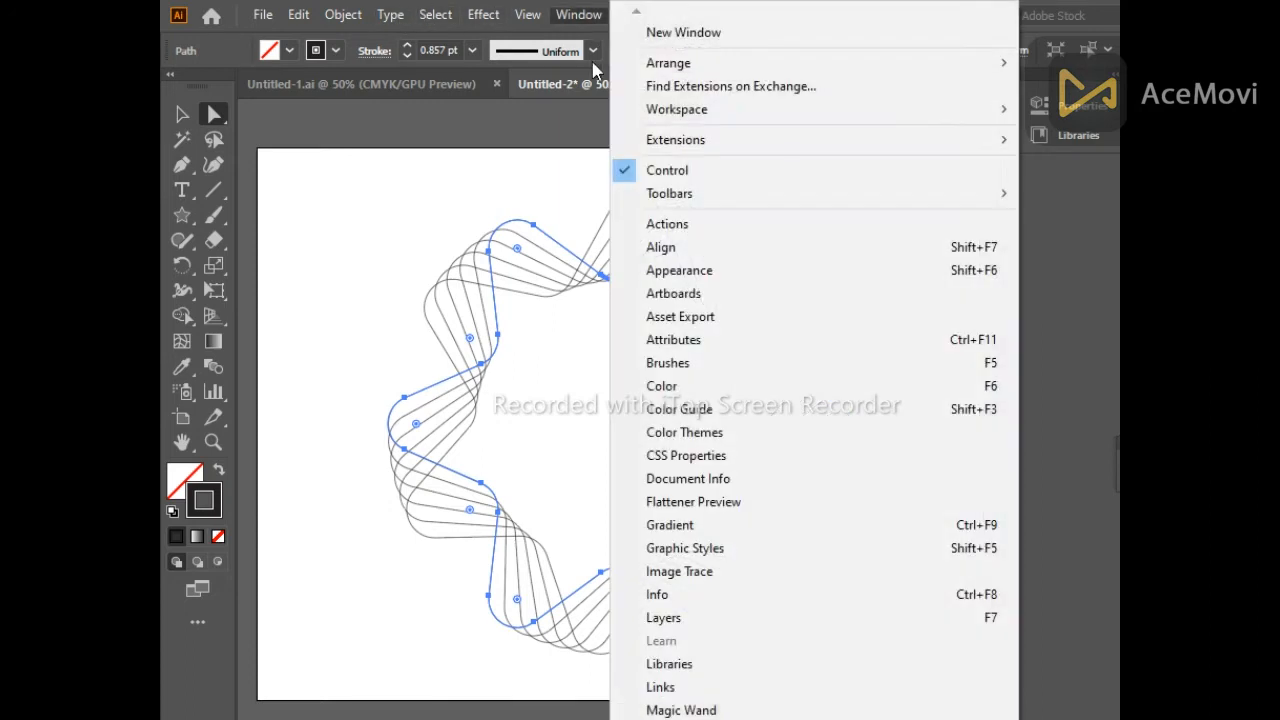
click(663, 525)
click(911, 498)
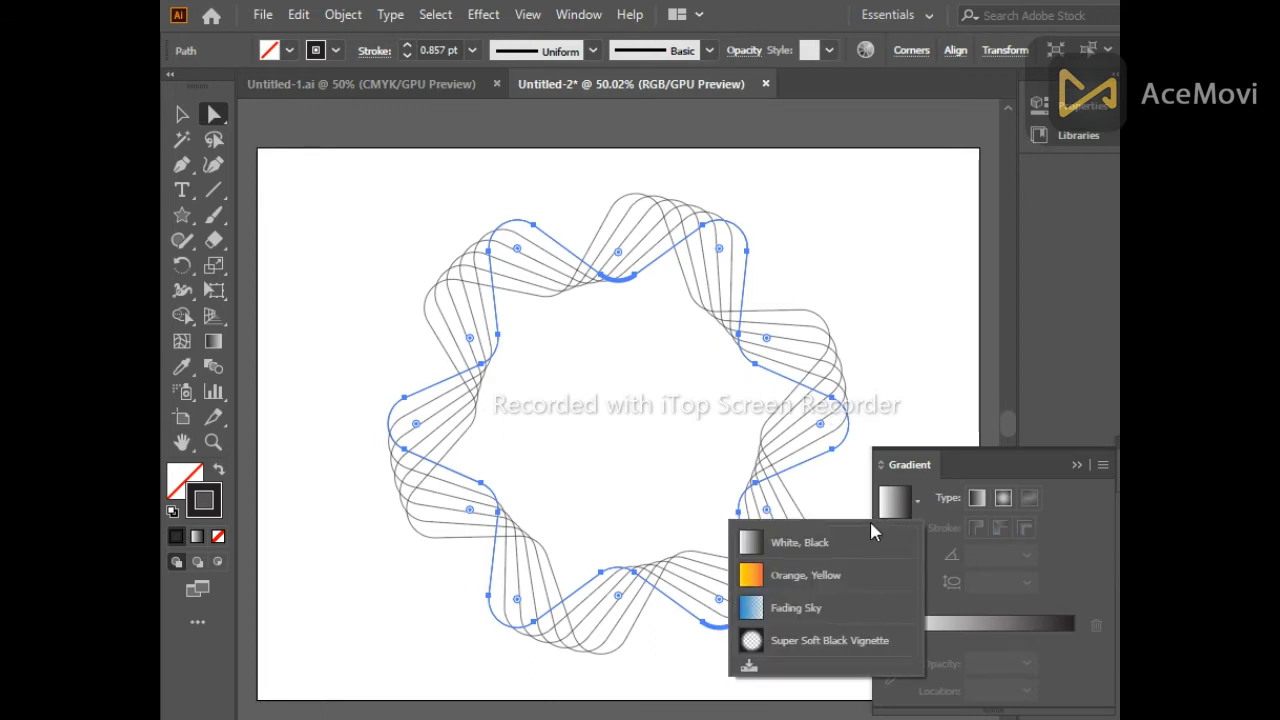
click(795, 542)
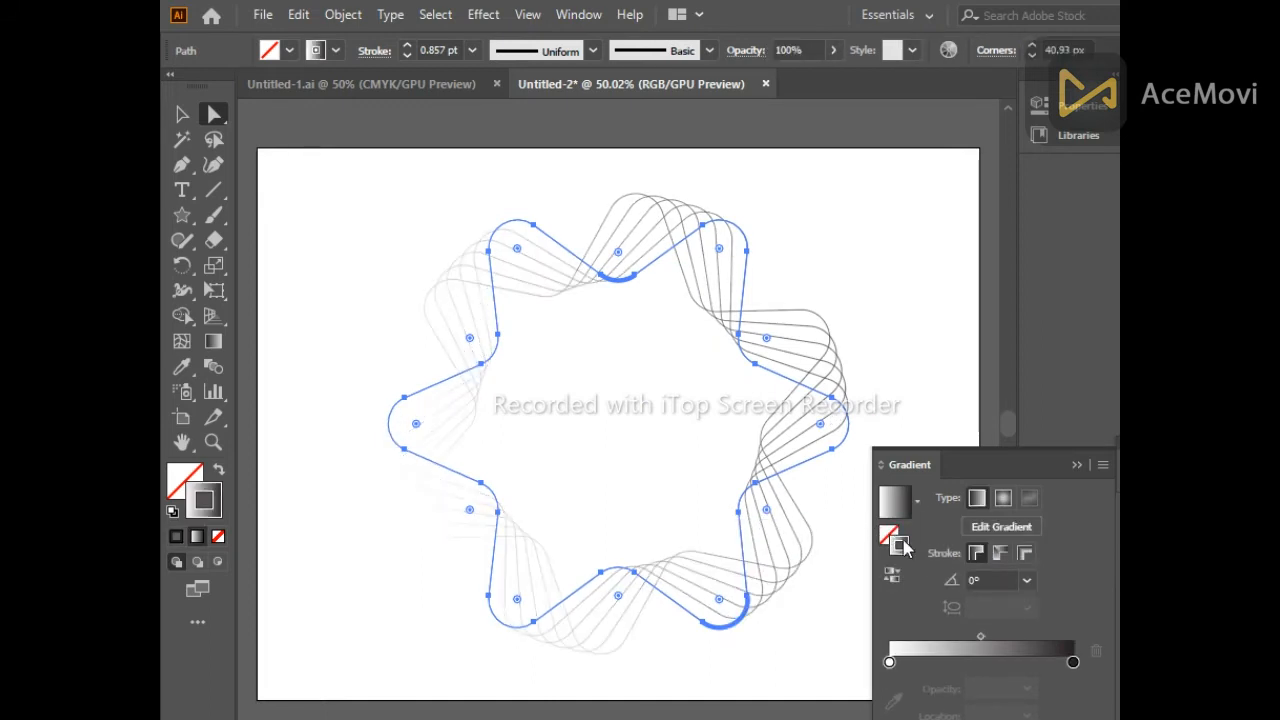
Change the white stop of the stroke gradient to red.
double_click(889, 664)
double_click(889, 664)
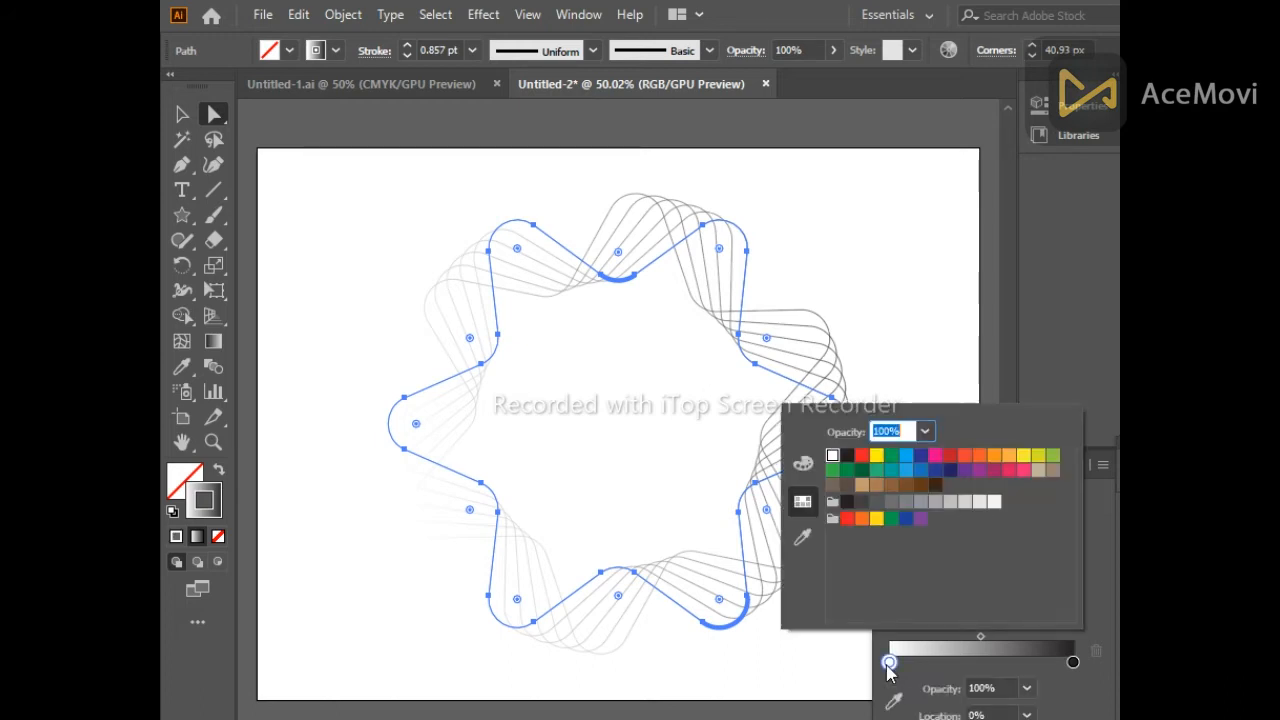
click(861, 455)
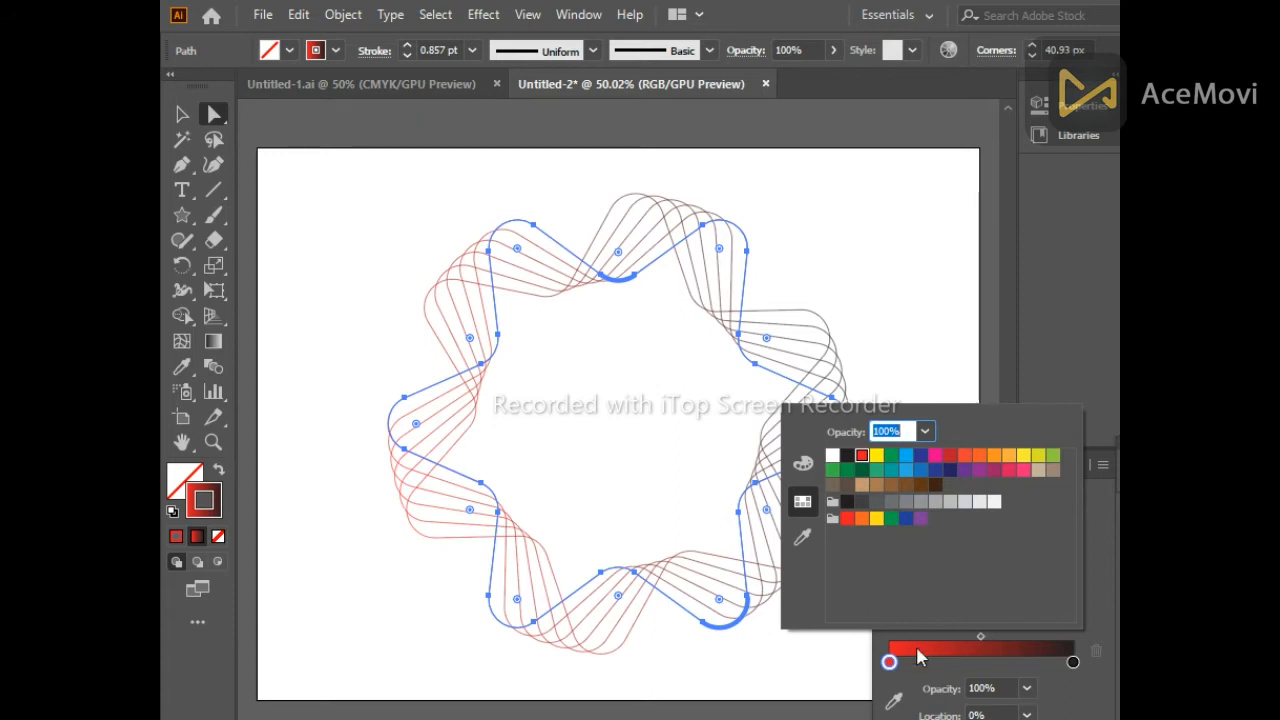
click(889, 663)
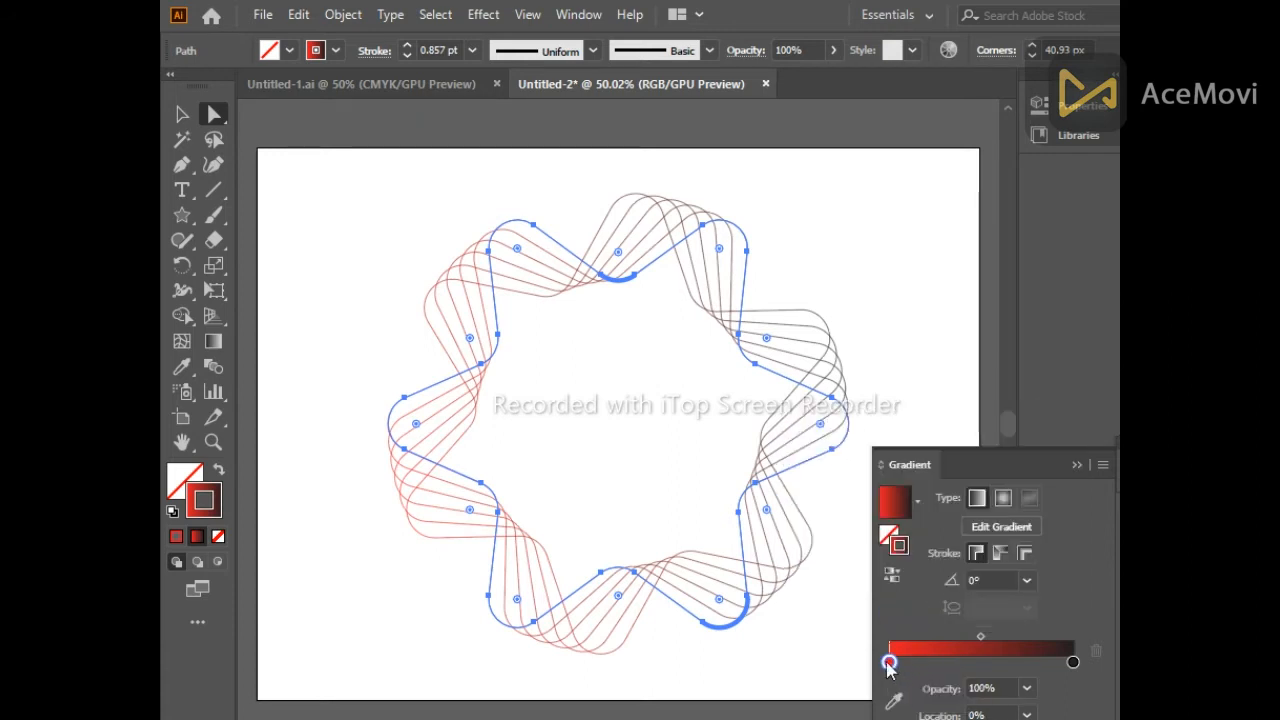
Rearrange the stroke gradient's stops, moving red to about 68.72% and black to 0%.
drag(889, 663, 1015, 662)
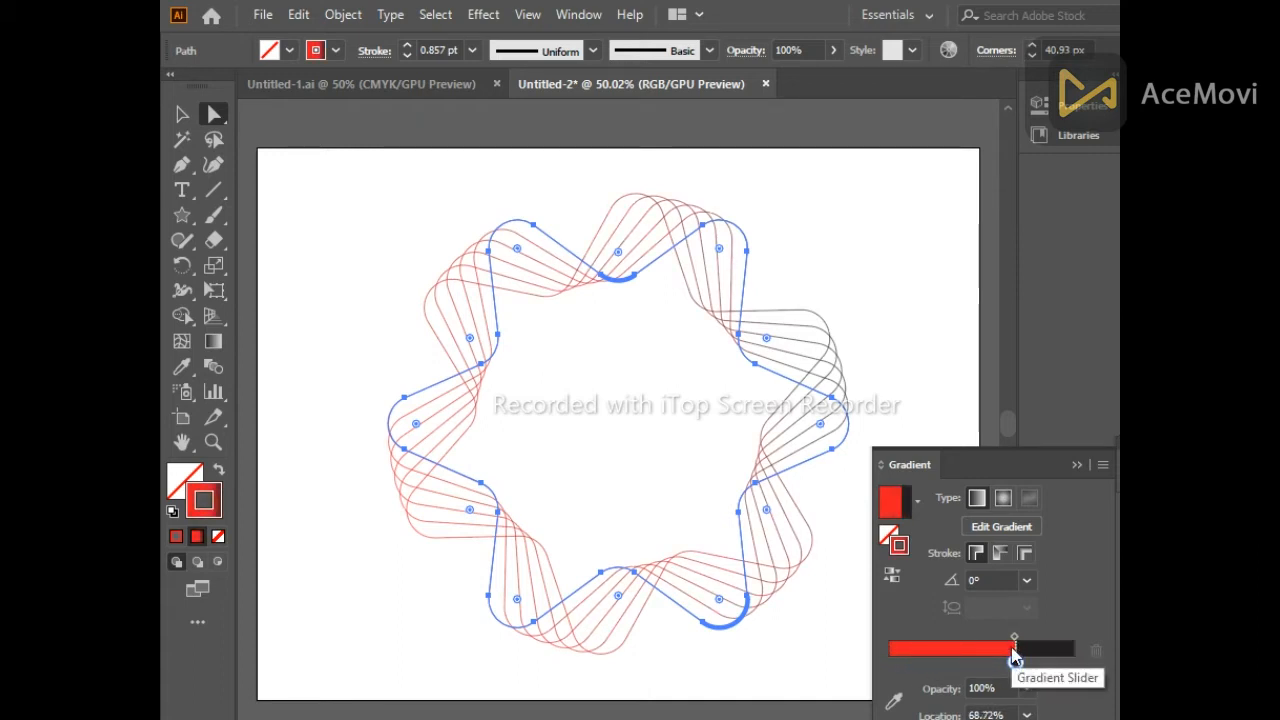
drag(1015, 663, 845, 660)
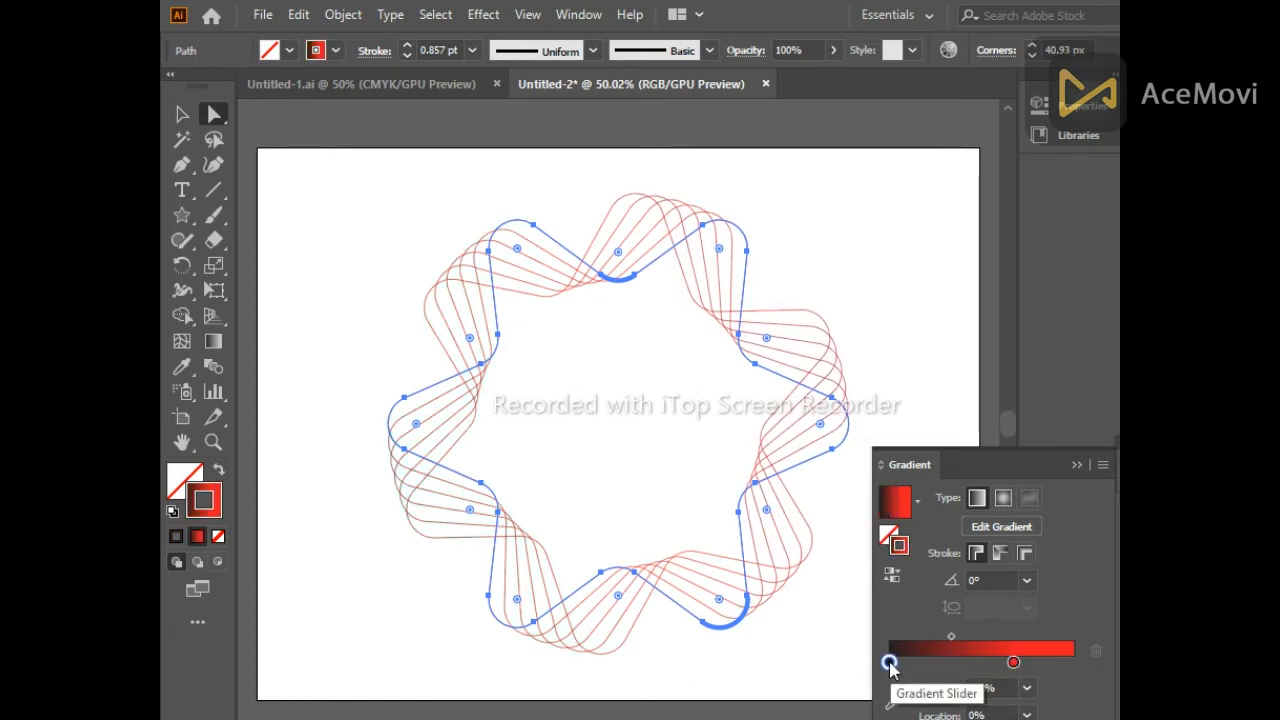
double_click(889, 662)
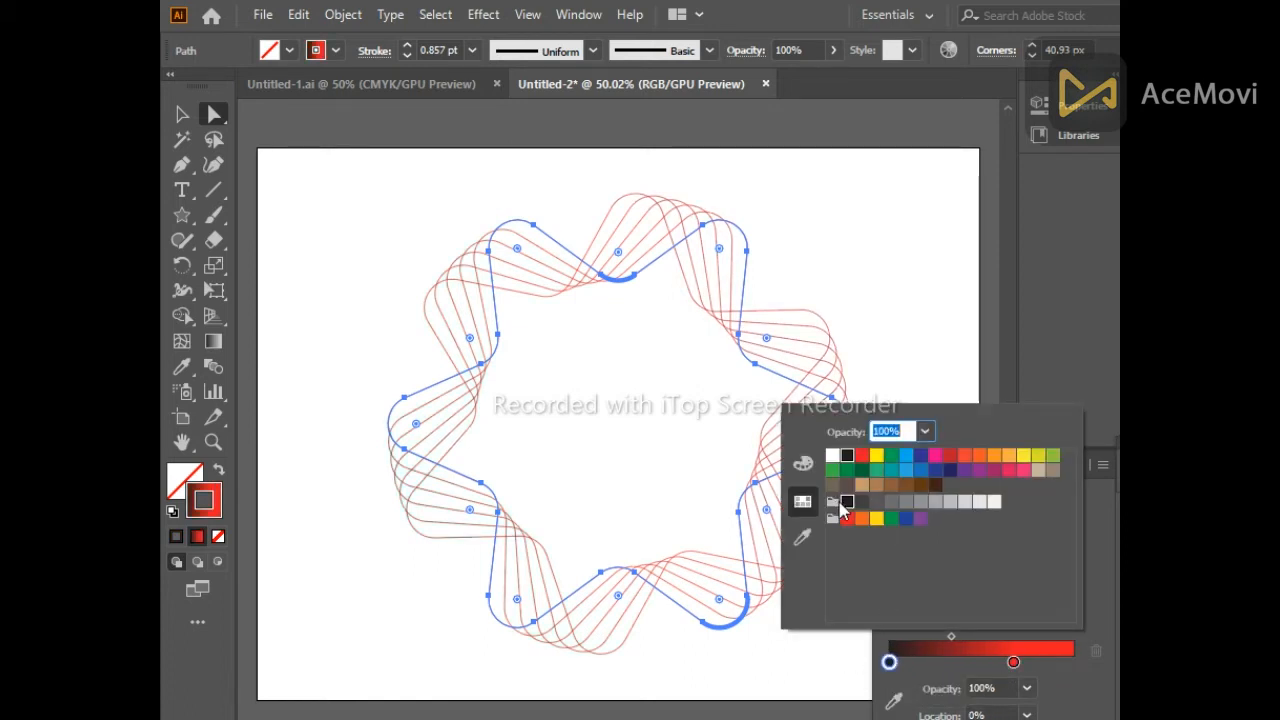
click(932, 667)
Add gradient stops at about 26.54% and 42.18%, and place the red end stop at 100%.
click(937, 665)
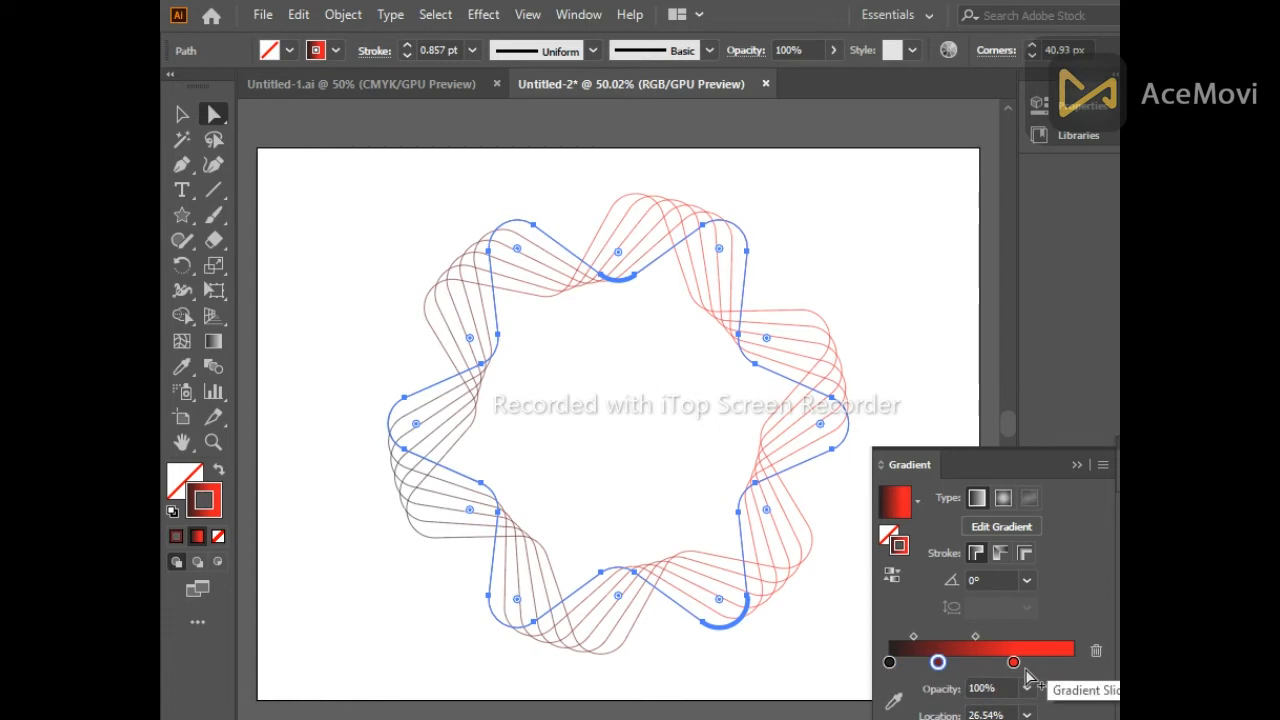
click(983, 663)
drag(1015, 663, 1070, 690)
drag(983, 663, 1072, 663)
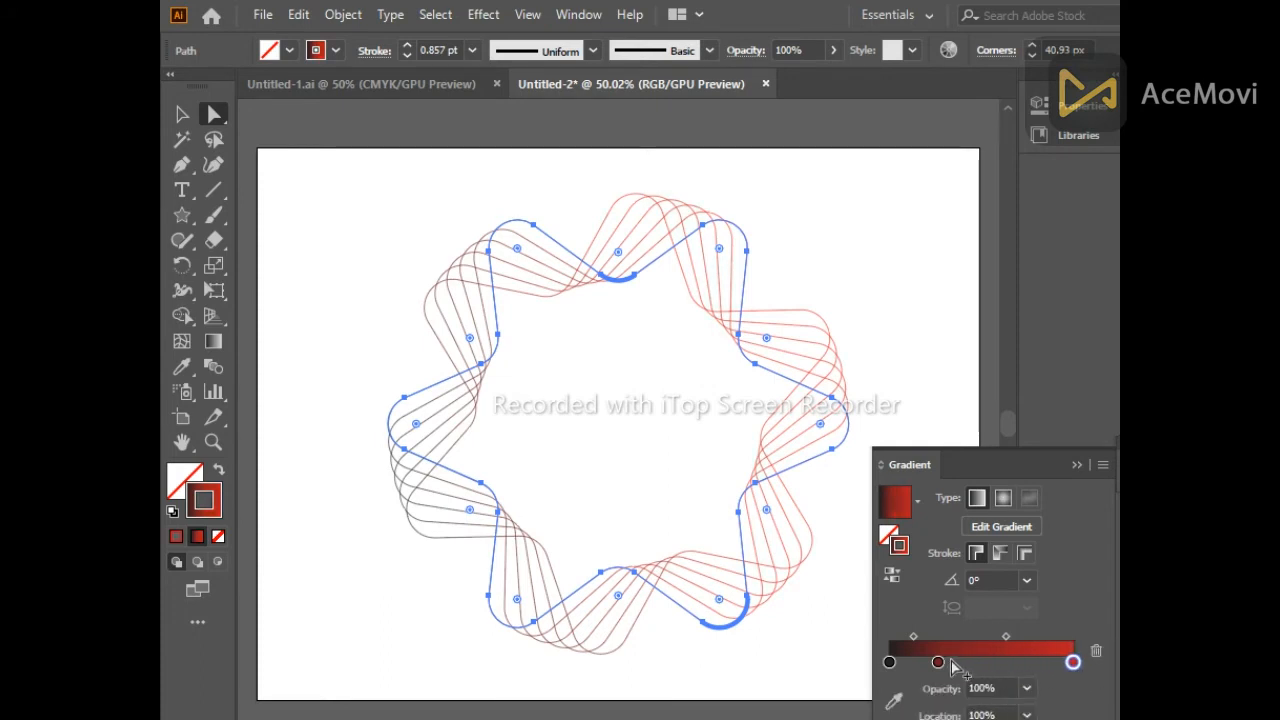
click(990, 661)
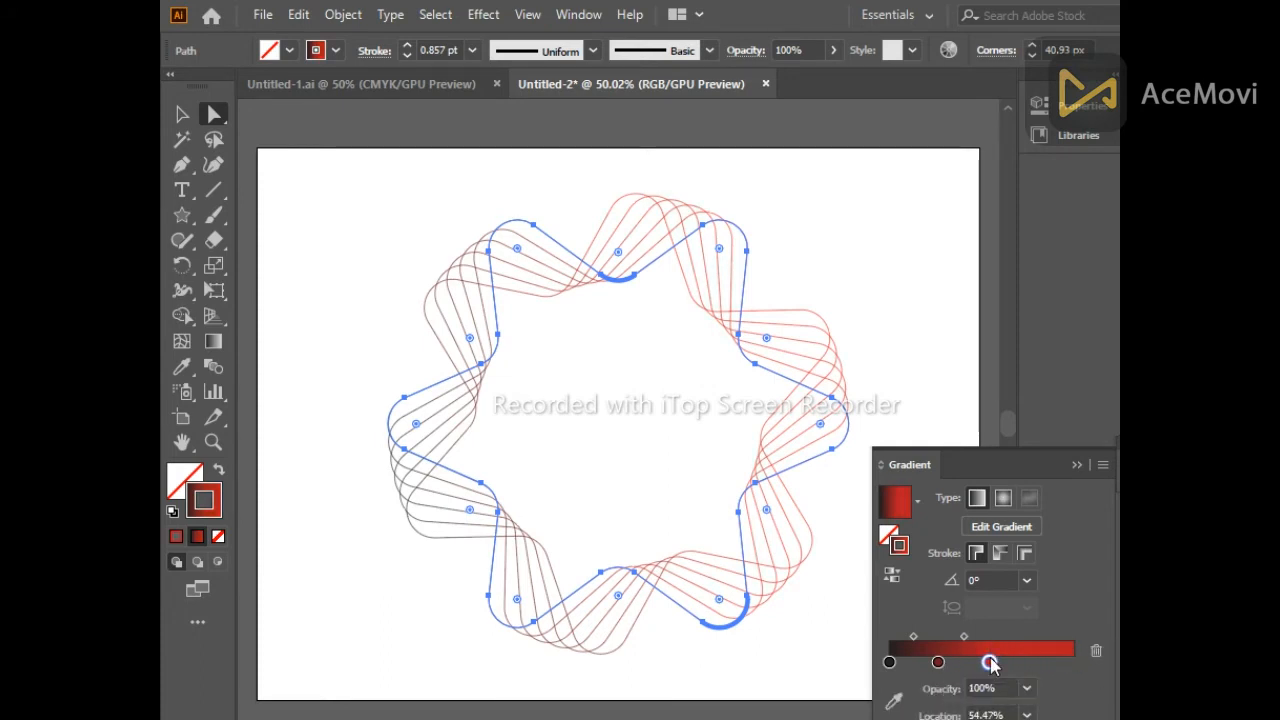
click(967, 663)
drag(990, 661, 1073, 661)
Set the color of the gradient stop at 42.18% to black.
double_click(967, 662)
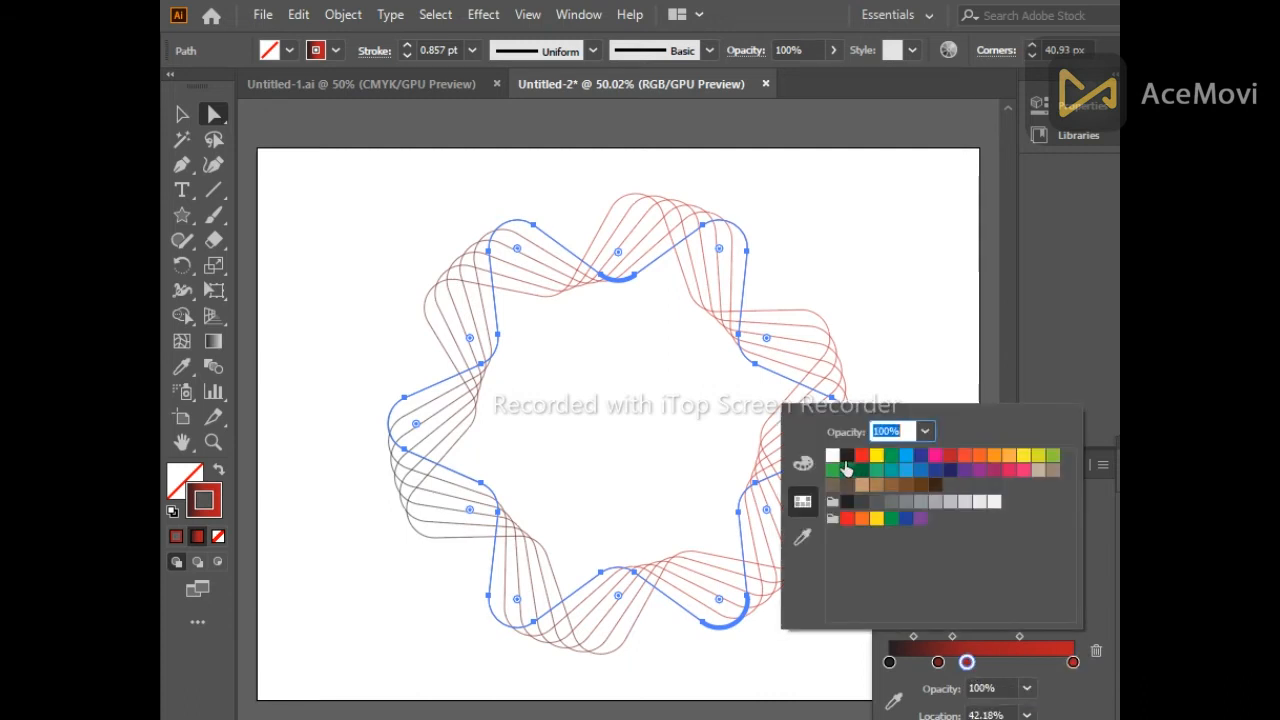
click(847, 456)
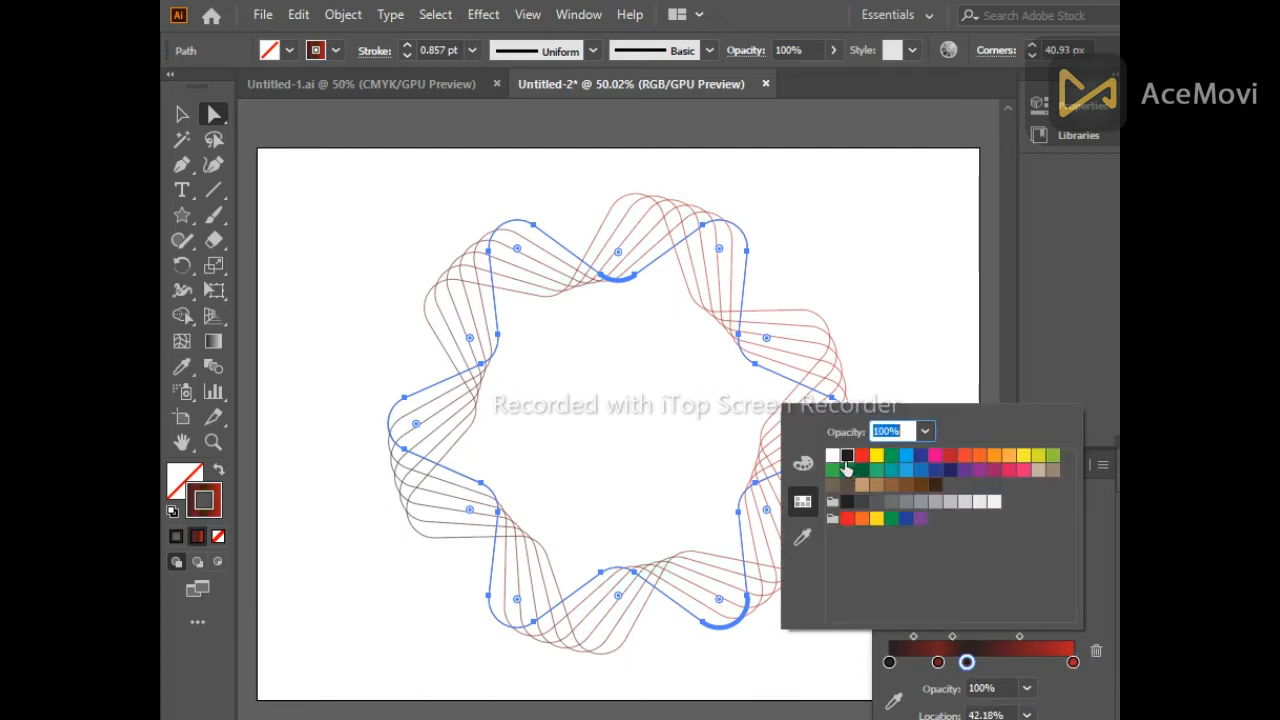
click(974, 665)
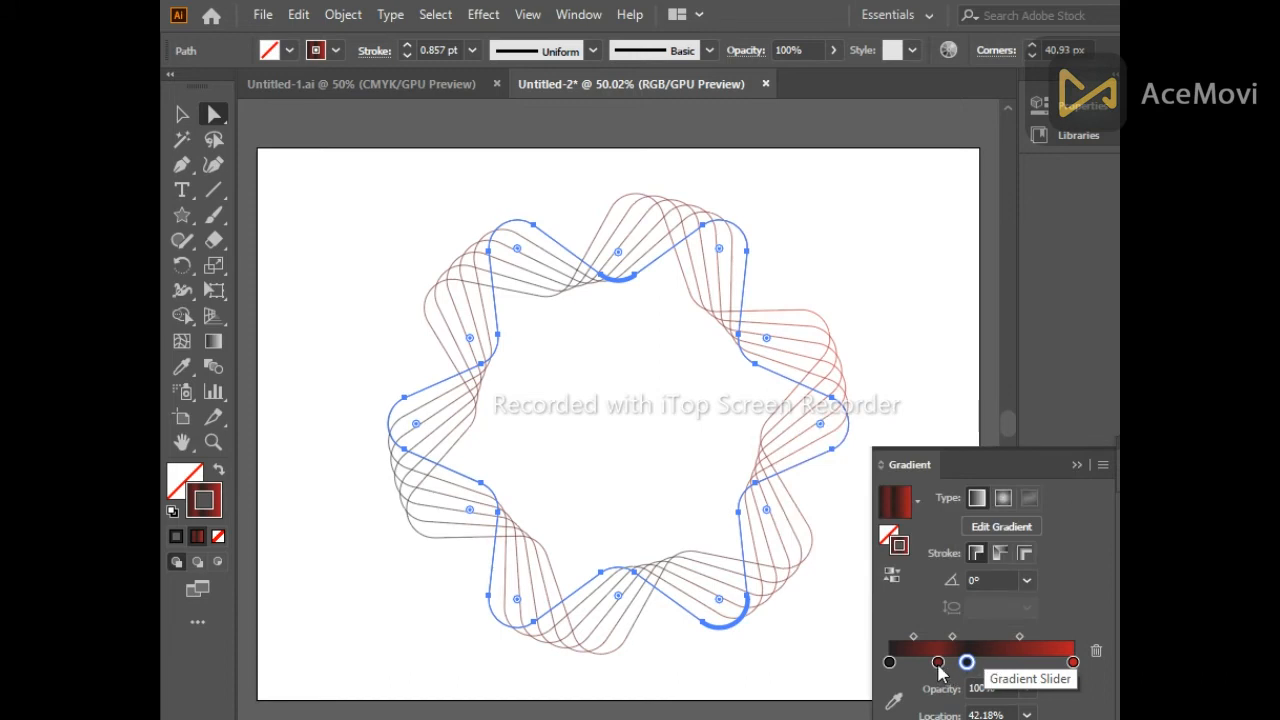
Set the gradient stops at 26.54% and 100% to bright red.
click(939, 664)
double_click(939, 664)
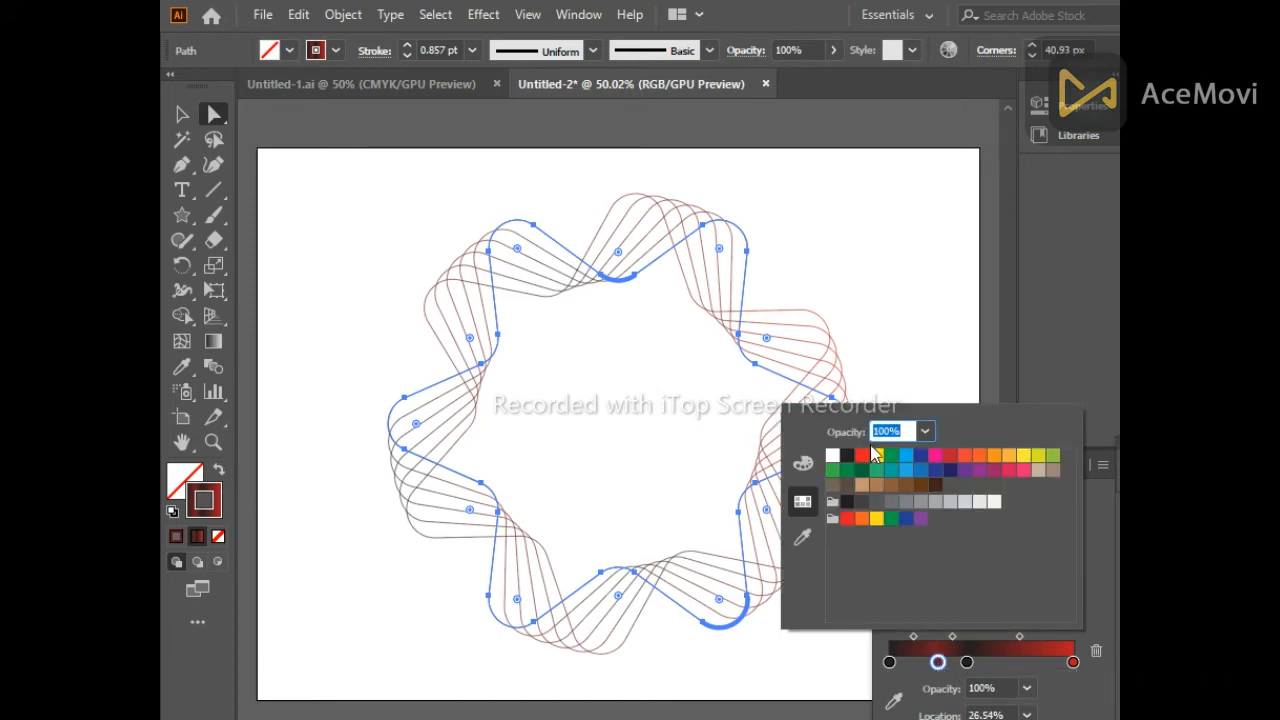
click(862, 457)
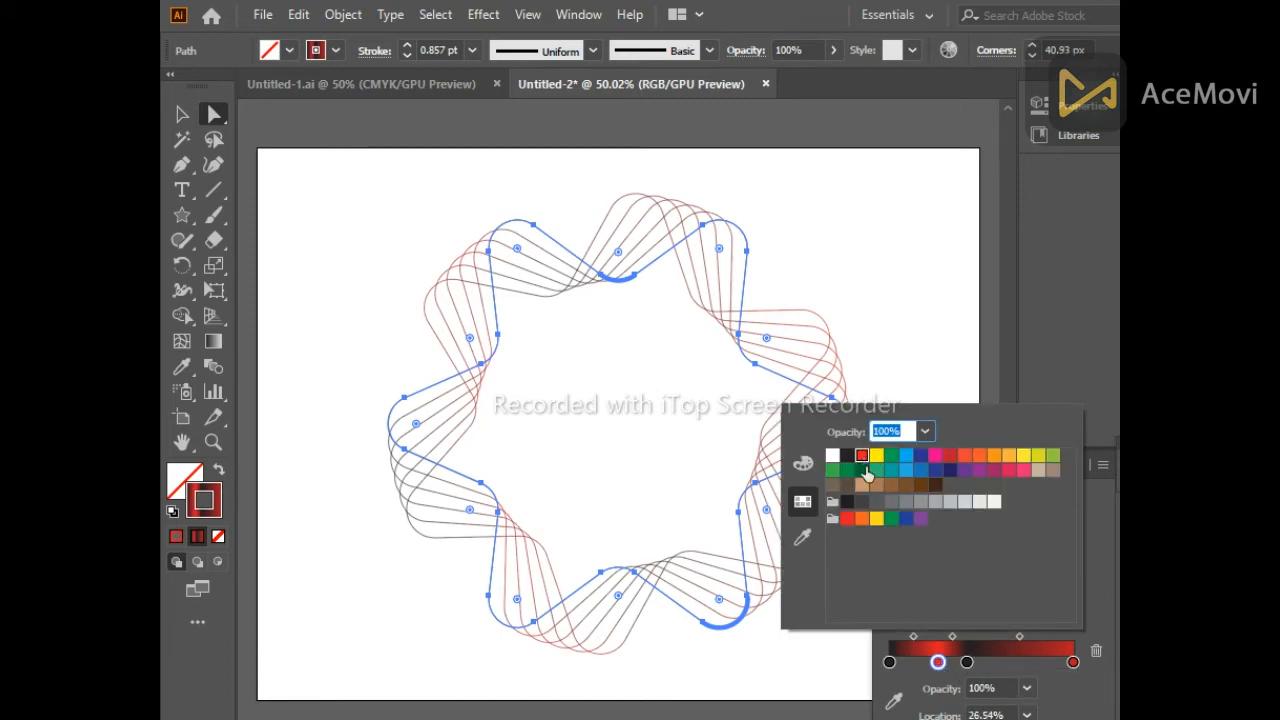
click(1073, 663)
double_click(1073, 663)
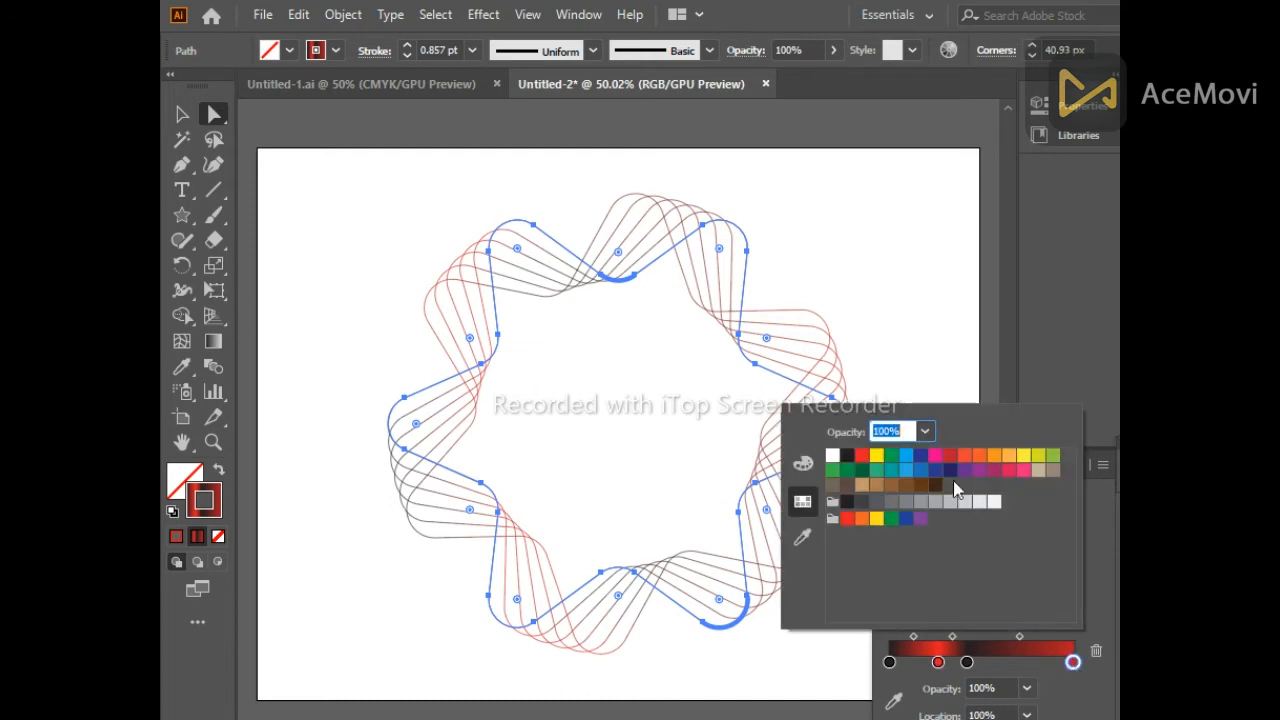
click(862, 458)
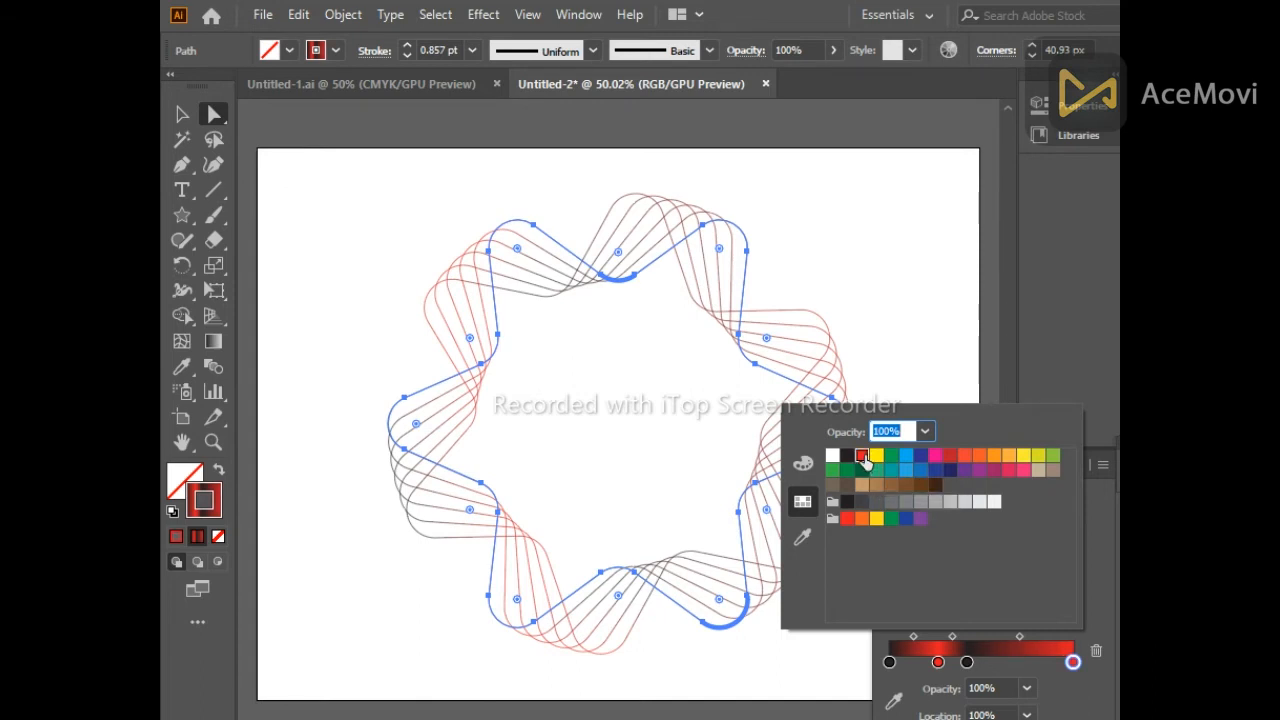
Move the inner black gradient stop to about 62.29% and the inner red stop to about 30.45%, and deselect the star.
click(968, 668)
drag(967, 662, 988, 668)
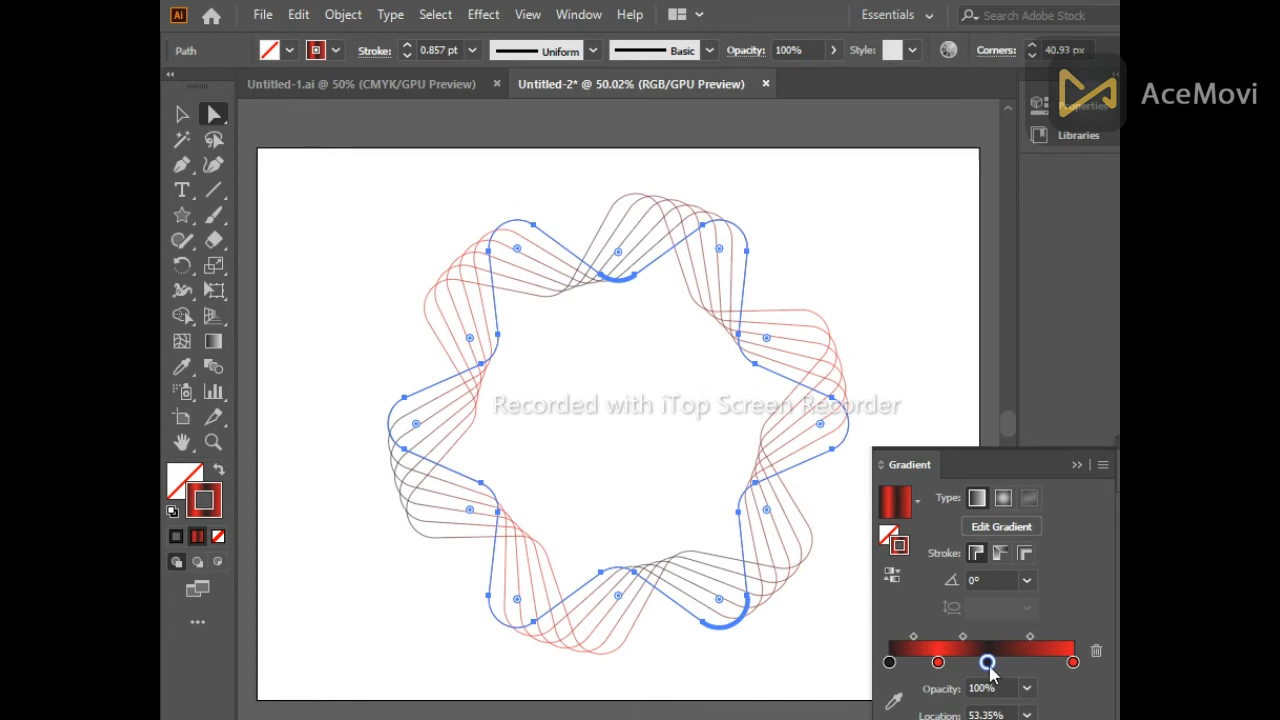
drag(987, 663, 1004, 663)
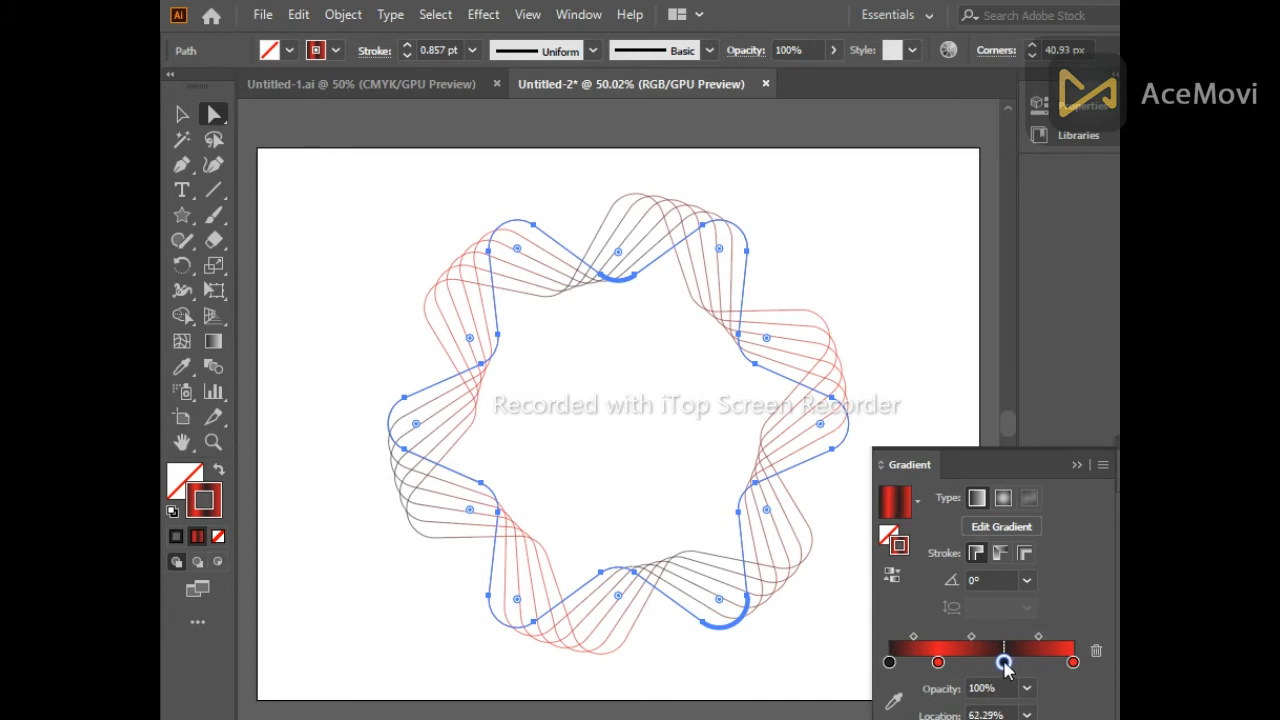
click(938, 662)
drag(939, 663, 945, 663)
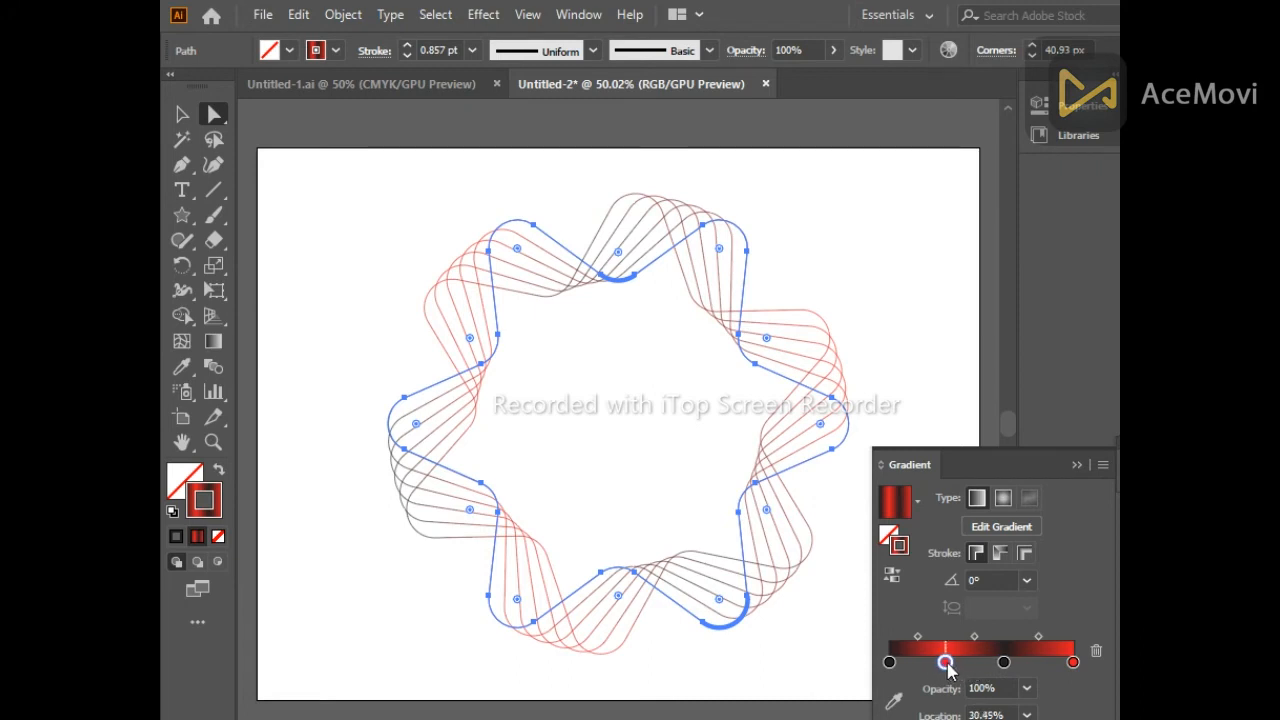
click(900, 444)
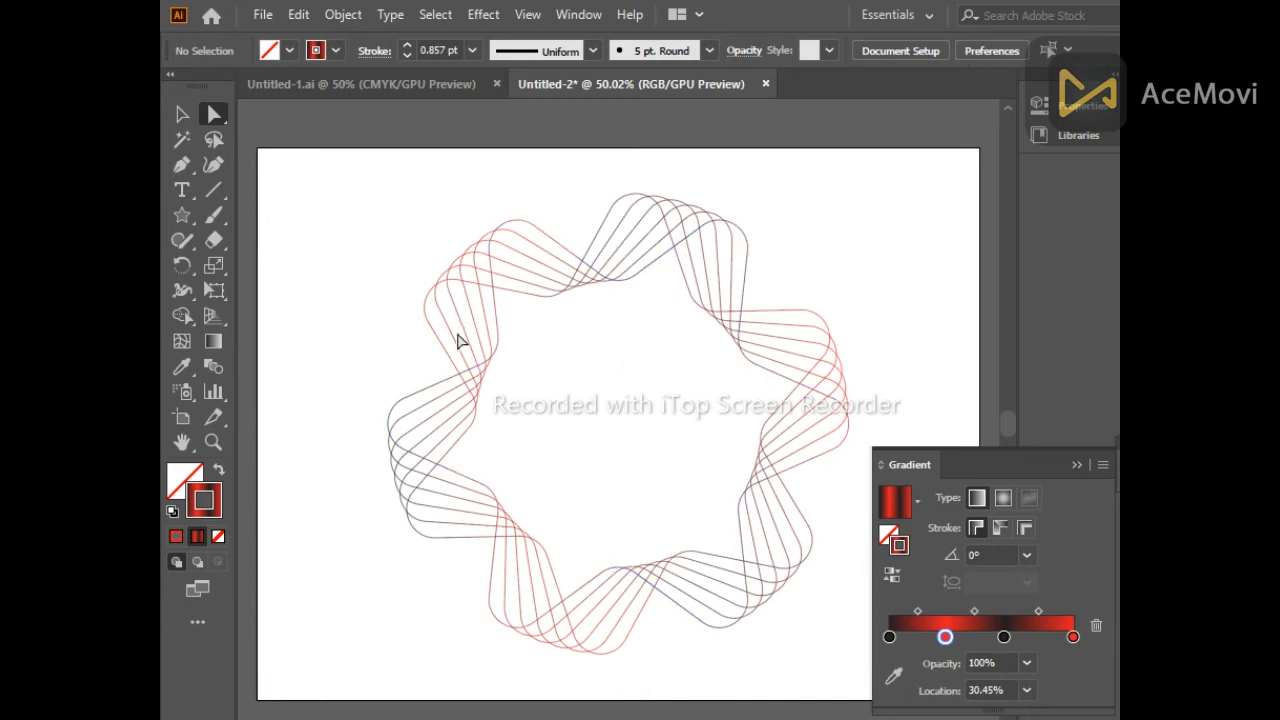
Try to copy a partly selected section of the star's path and paste it in front.
drag(404, 286, 502, 403)
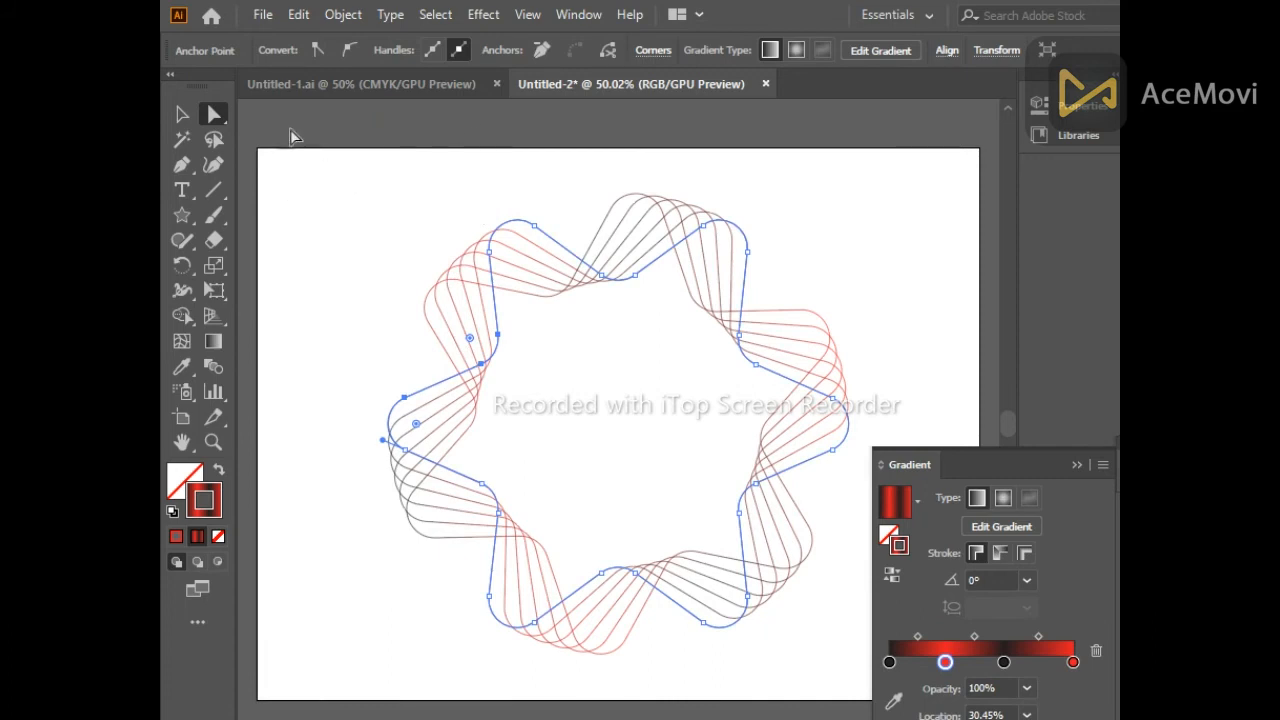
click(299, 14)
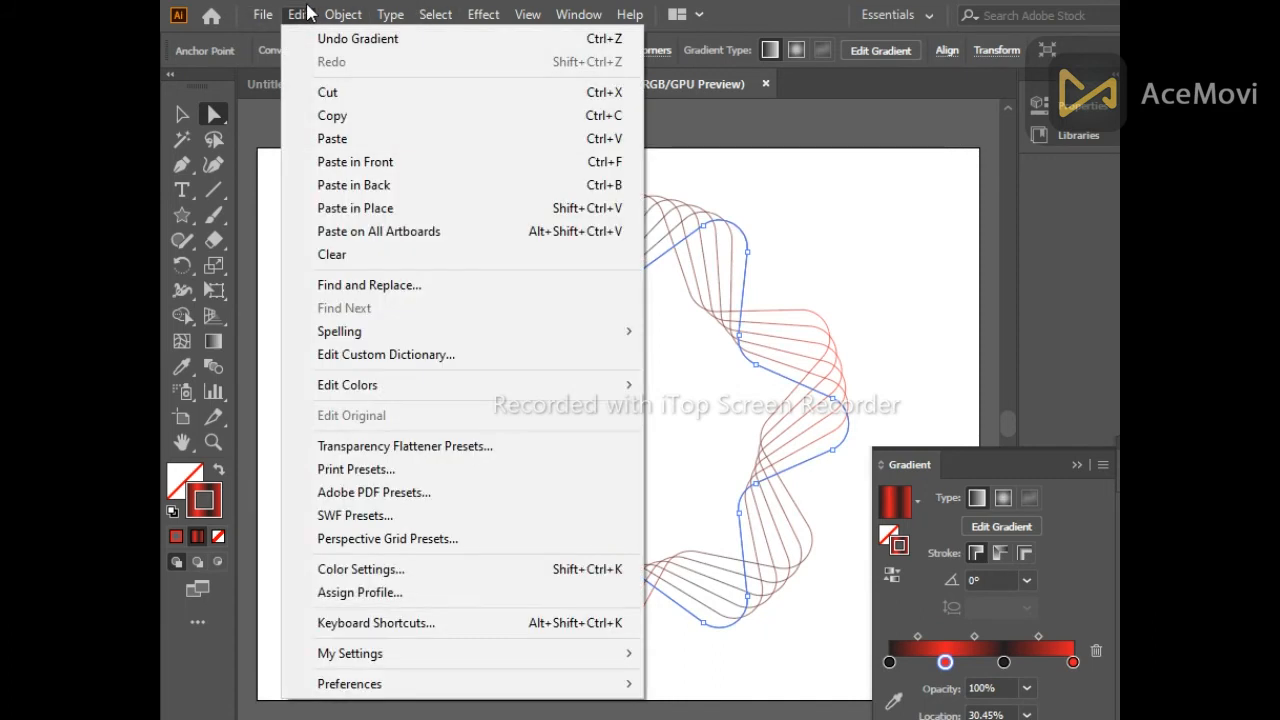
mouse_move(262, 14)
click(182, 111)
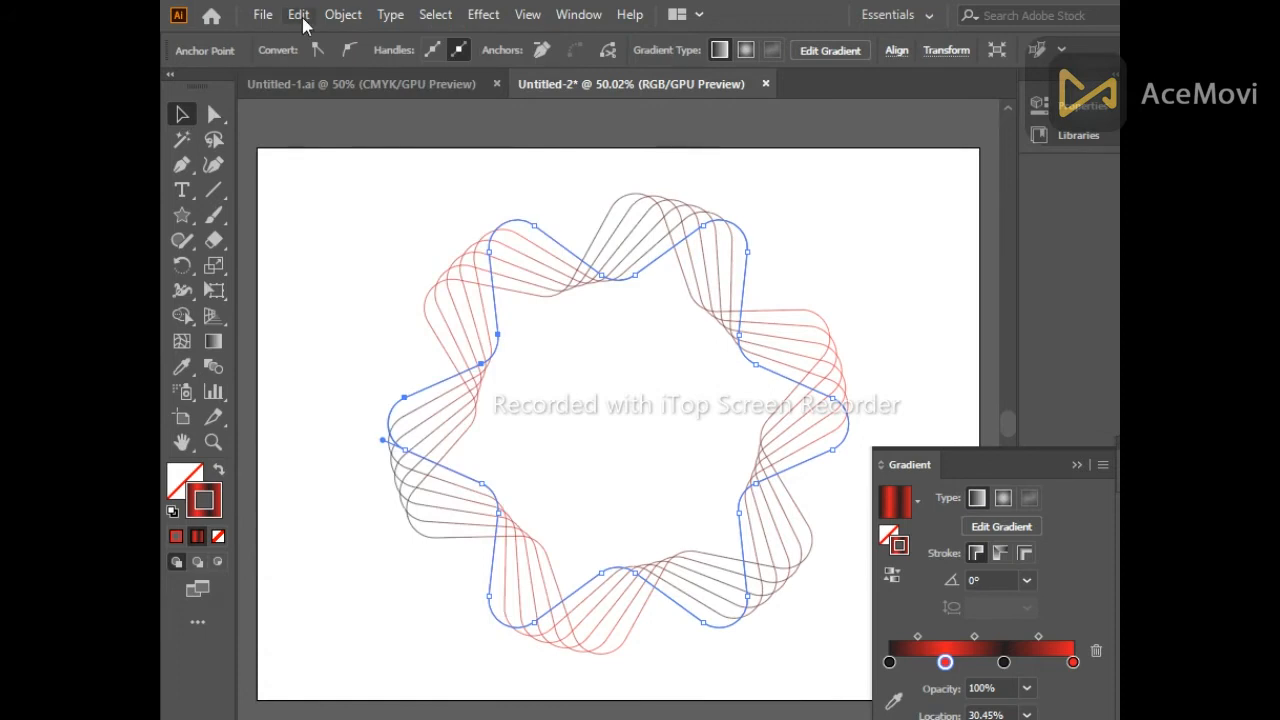
click(299, 15)
click(340, 116)
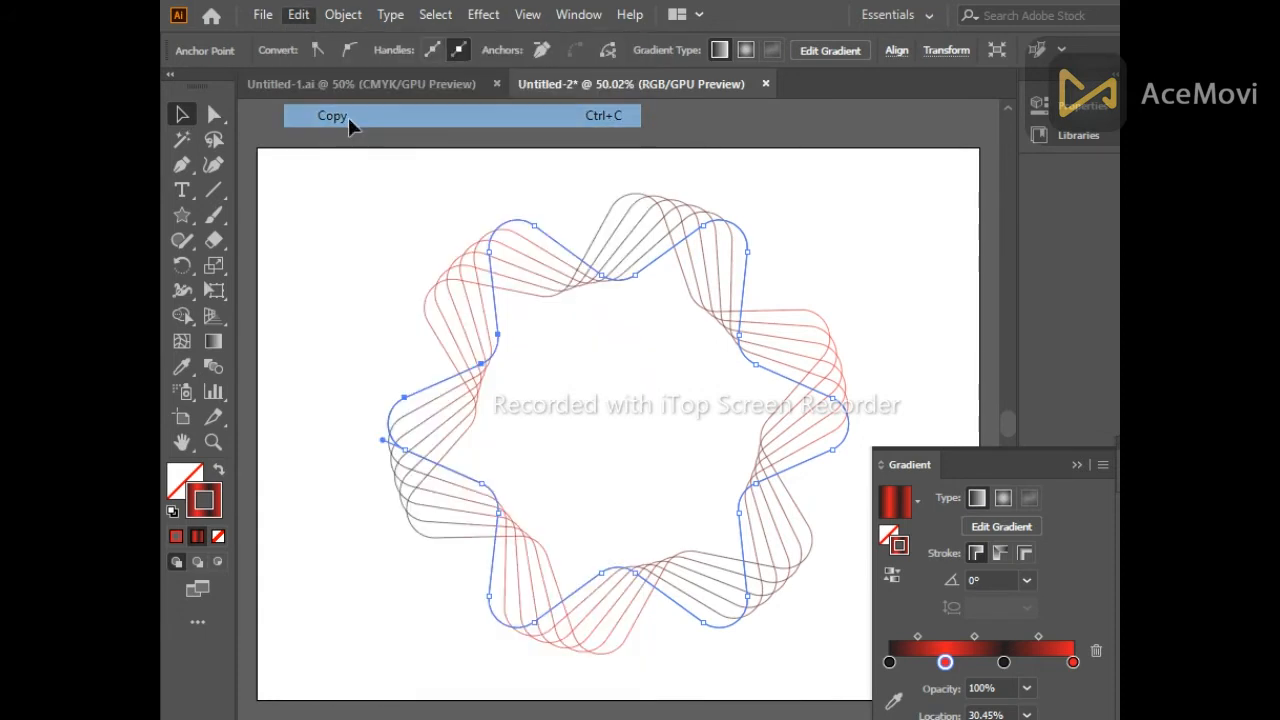
click(299, 14)
click(350, 162)
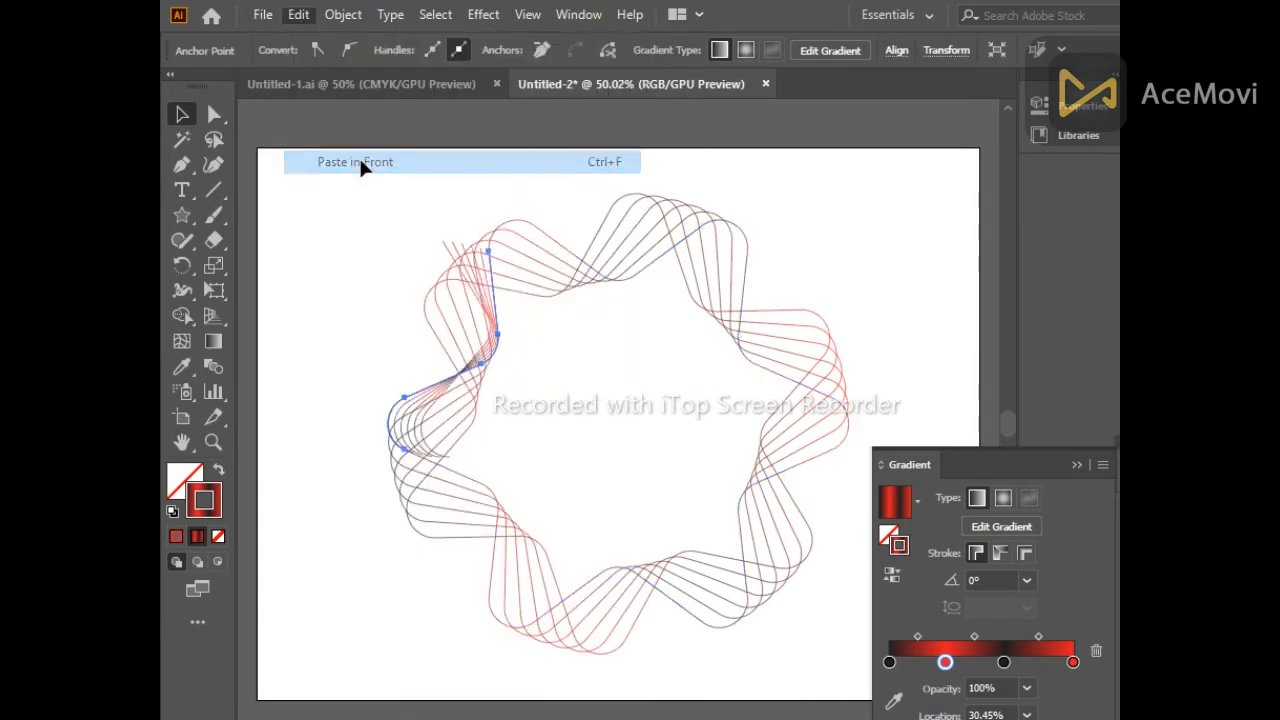
Undo the partial paste and scale the whole star down proportionally about its center to about 60% with Free Transform.
click(214, 290)
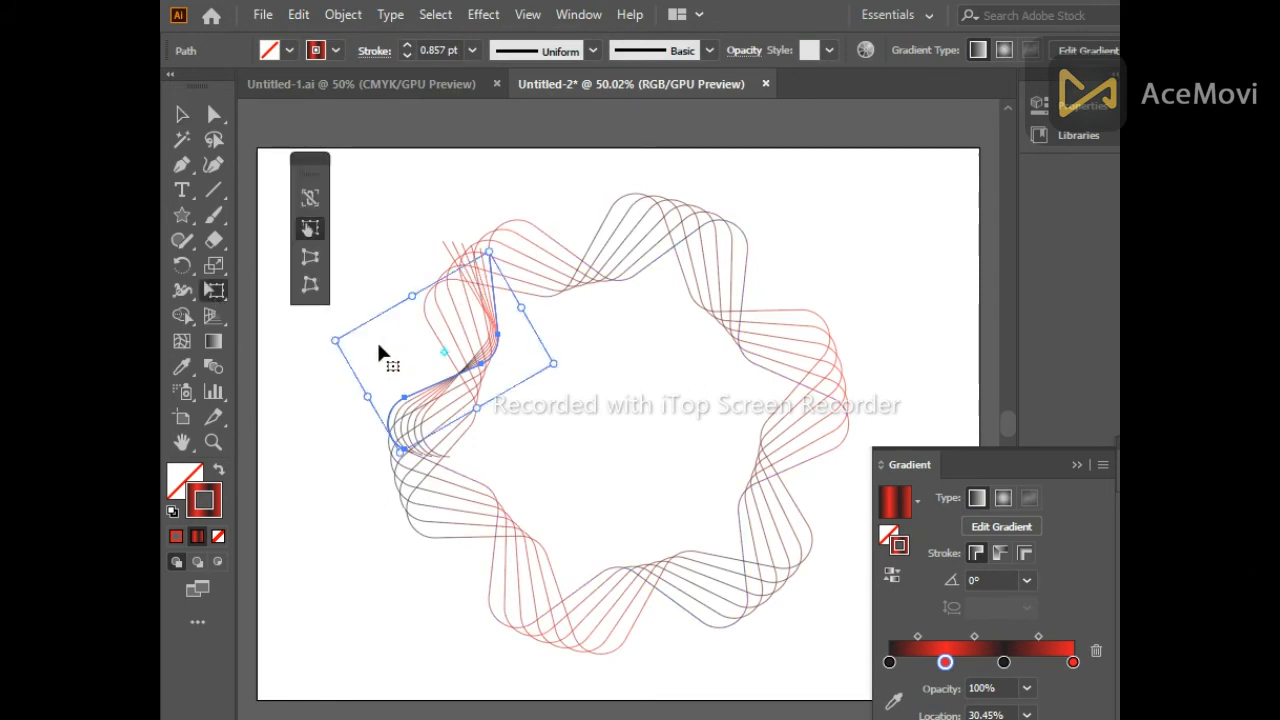
key(ctrl+z)
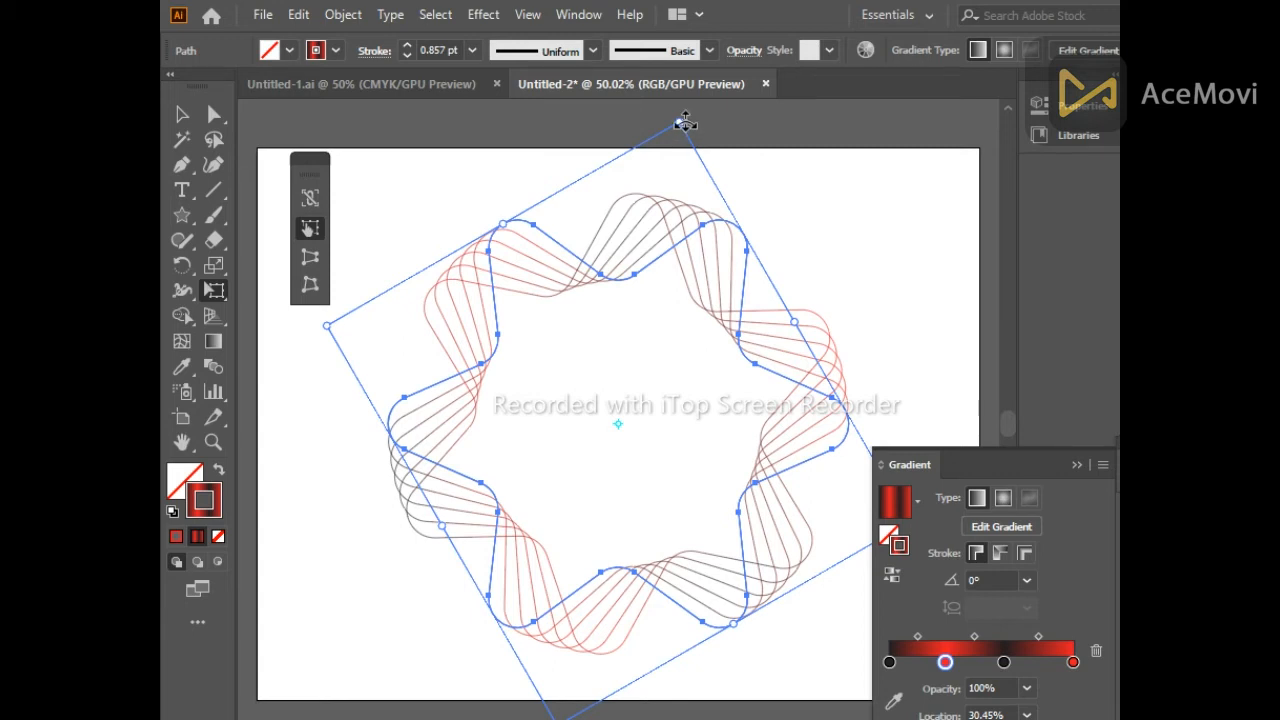
drag(681, 121, 656, 241)
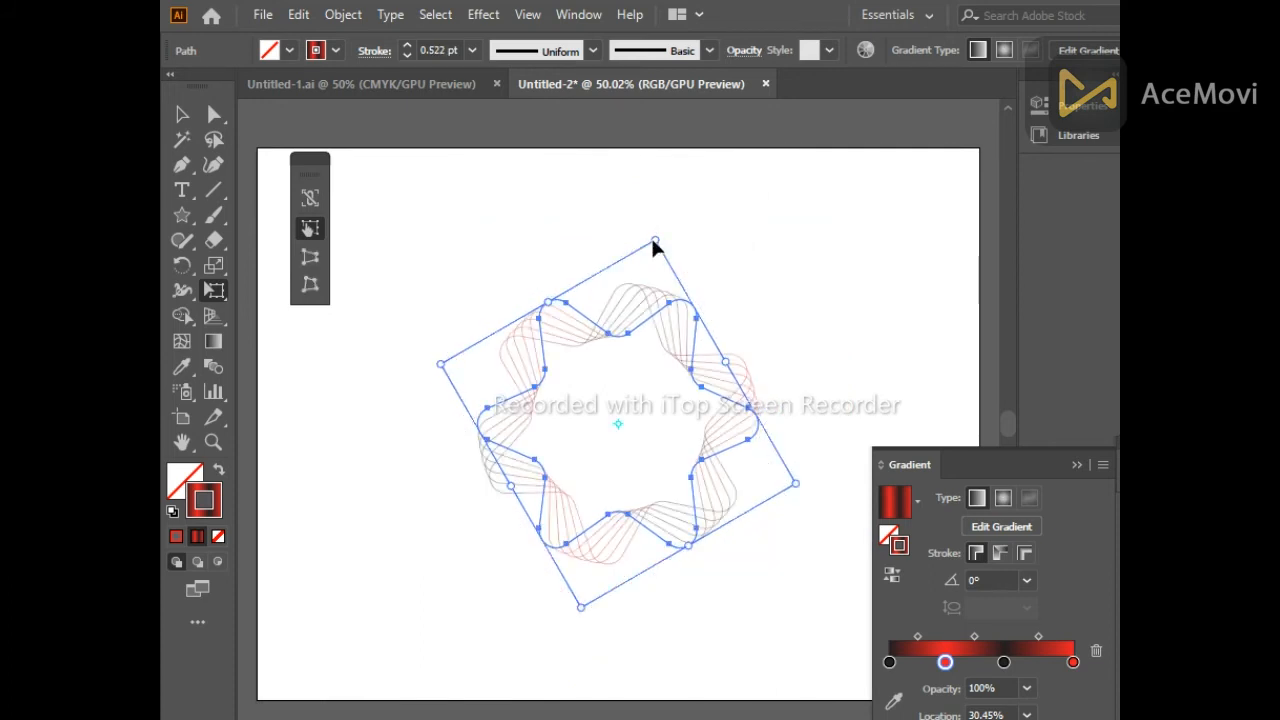
Undo the last scaling of the star, copy the whole star and paste the duplicate in front of it.
key(ctrl+z)
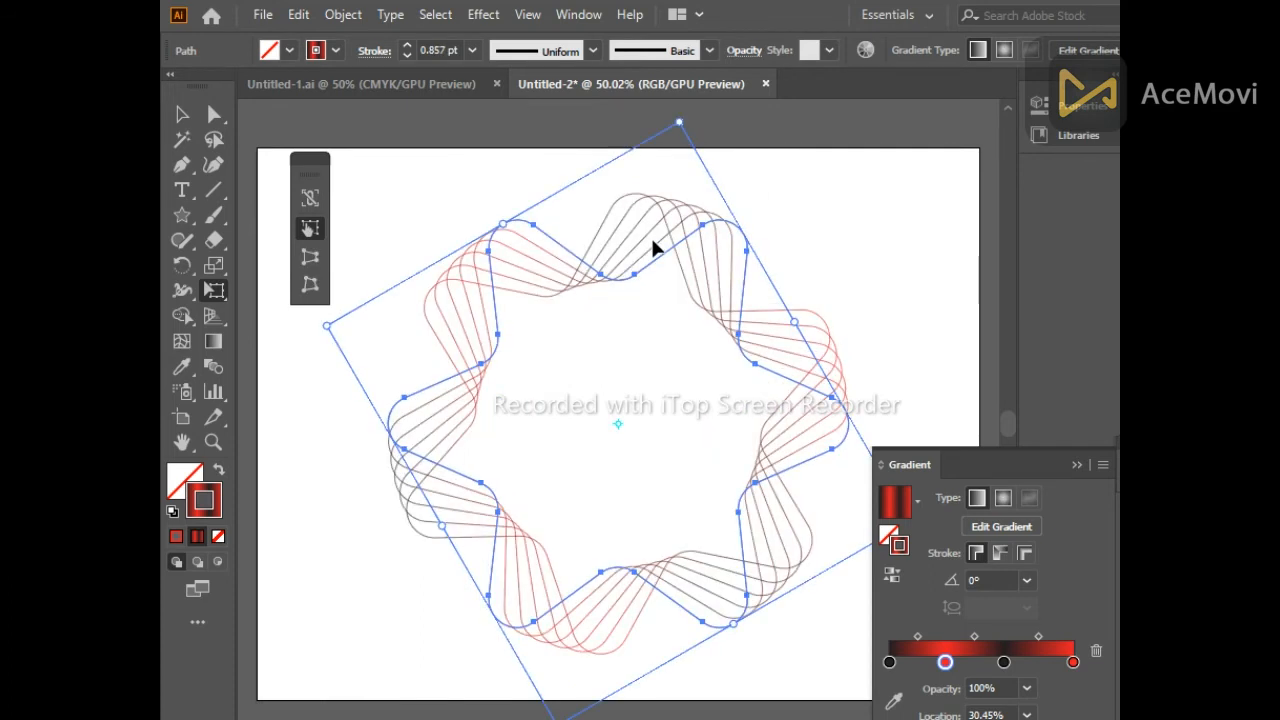
click(298, 18)
click(306, 115)
click(298, 14)
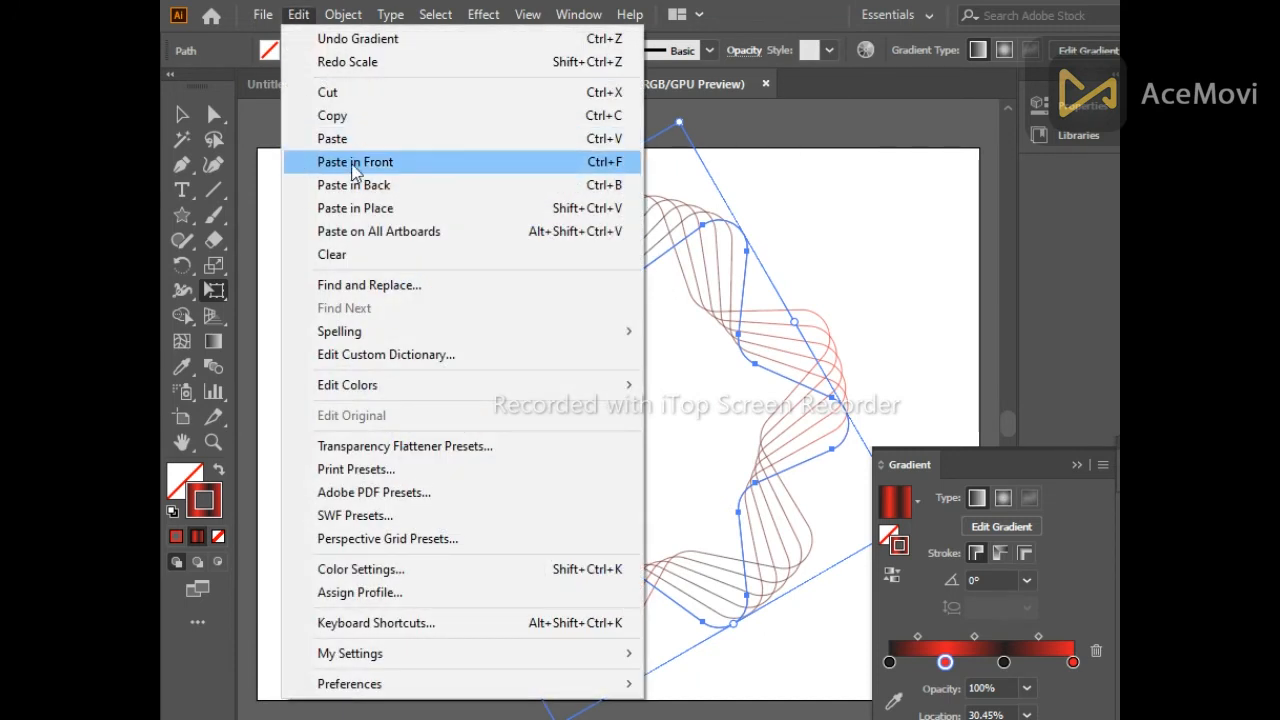
click(340, 162)
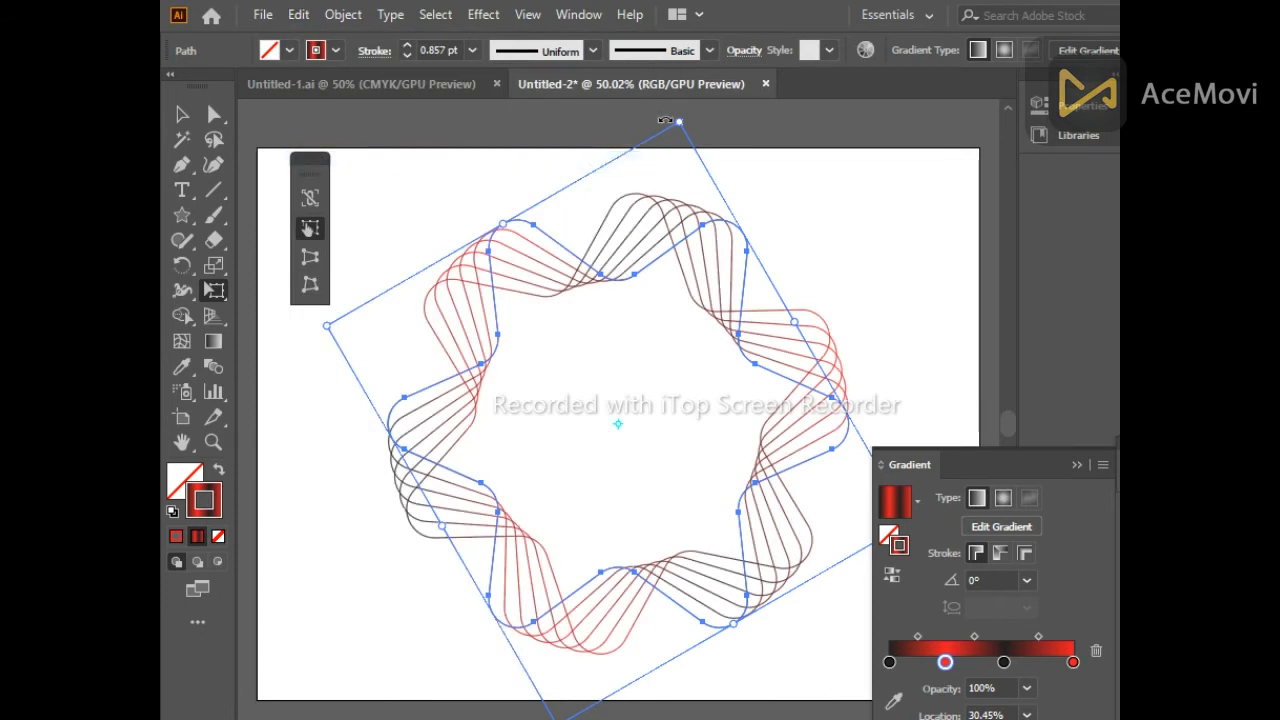
drag(679, 122, 679, 120)
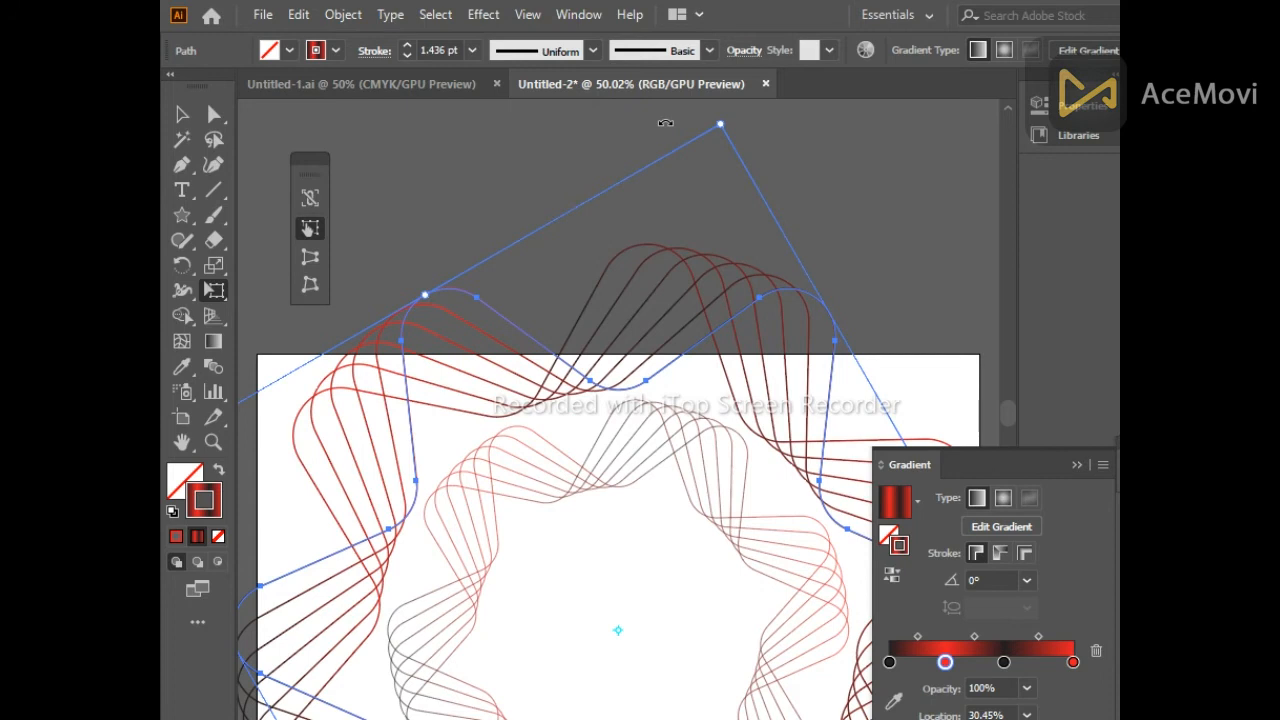
key(ctrl+z)
scroll(666, 123, down, 3)
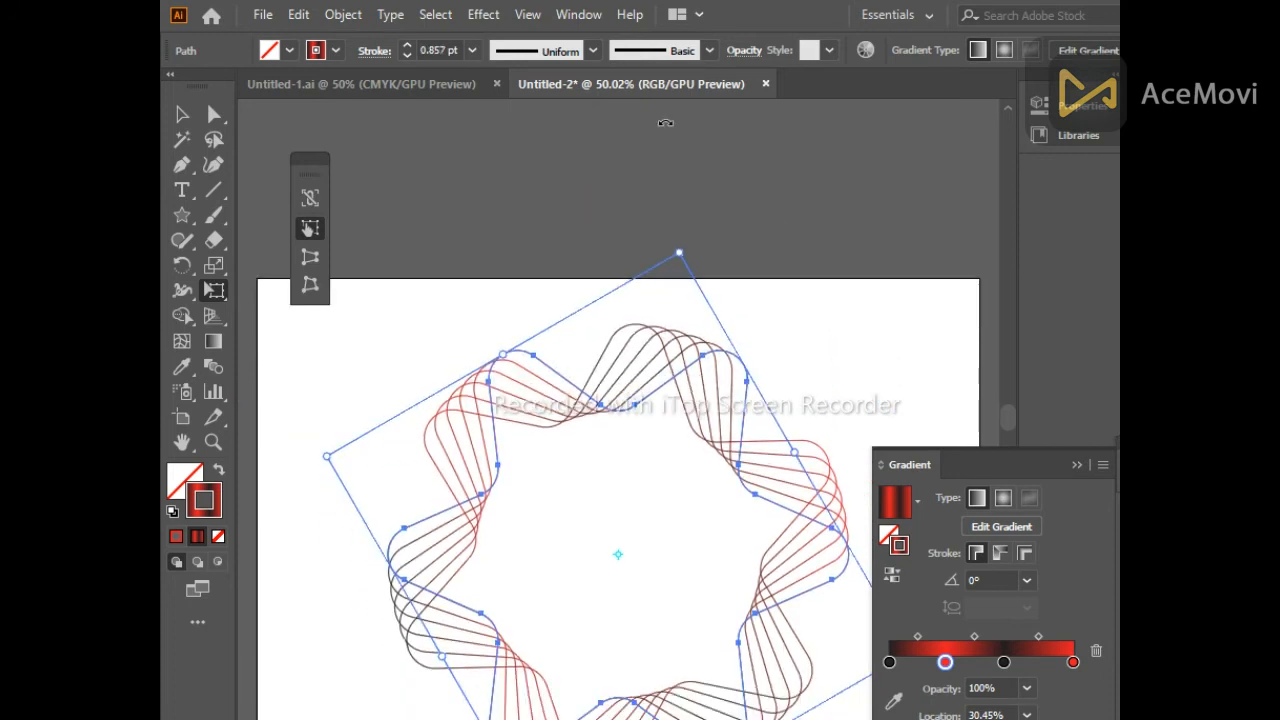
scroll(665, 122, down, 6)
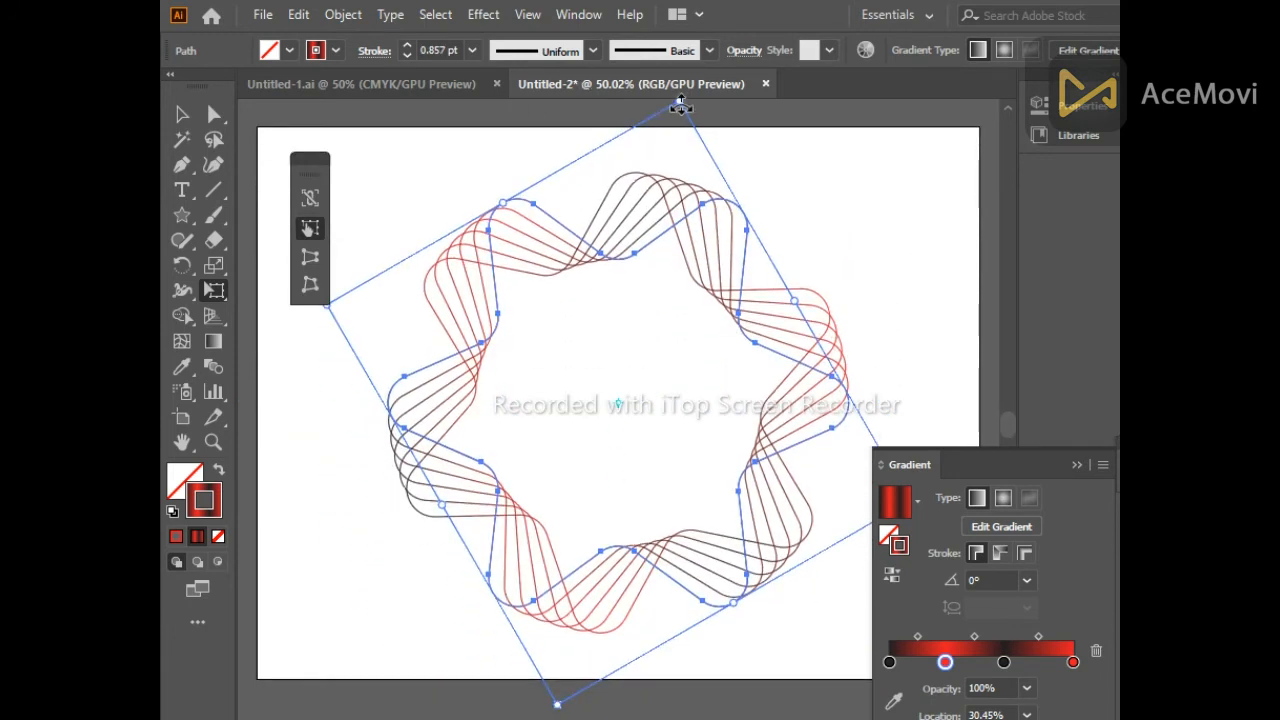
Scale the pasted star down proportionally about its center to about 60% and rotate it by 30°.
mouse_move(679, 102)
mouse_down()
mouse_move(660, 251)
mouse_move(628, 357)
mouse_up()
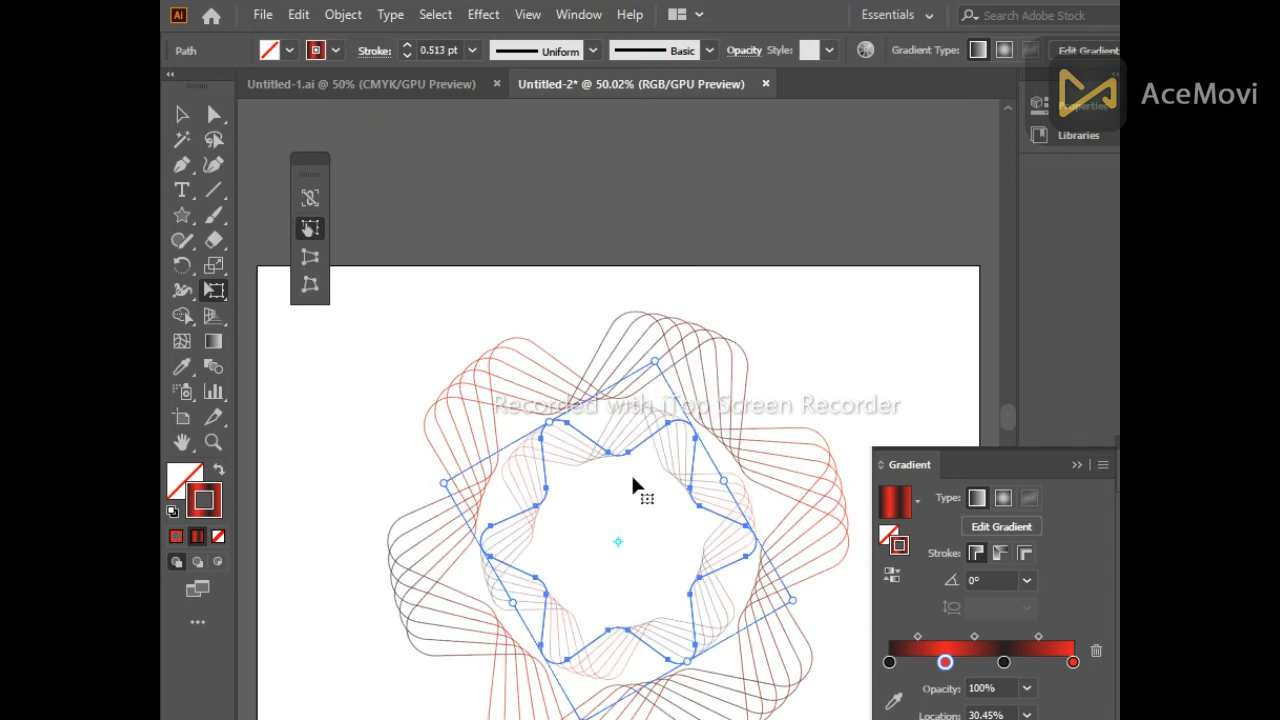
right_click(621, 552)
mouse_move(766, 423)
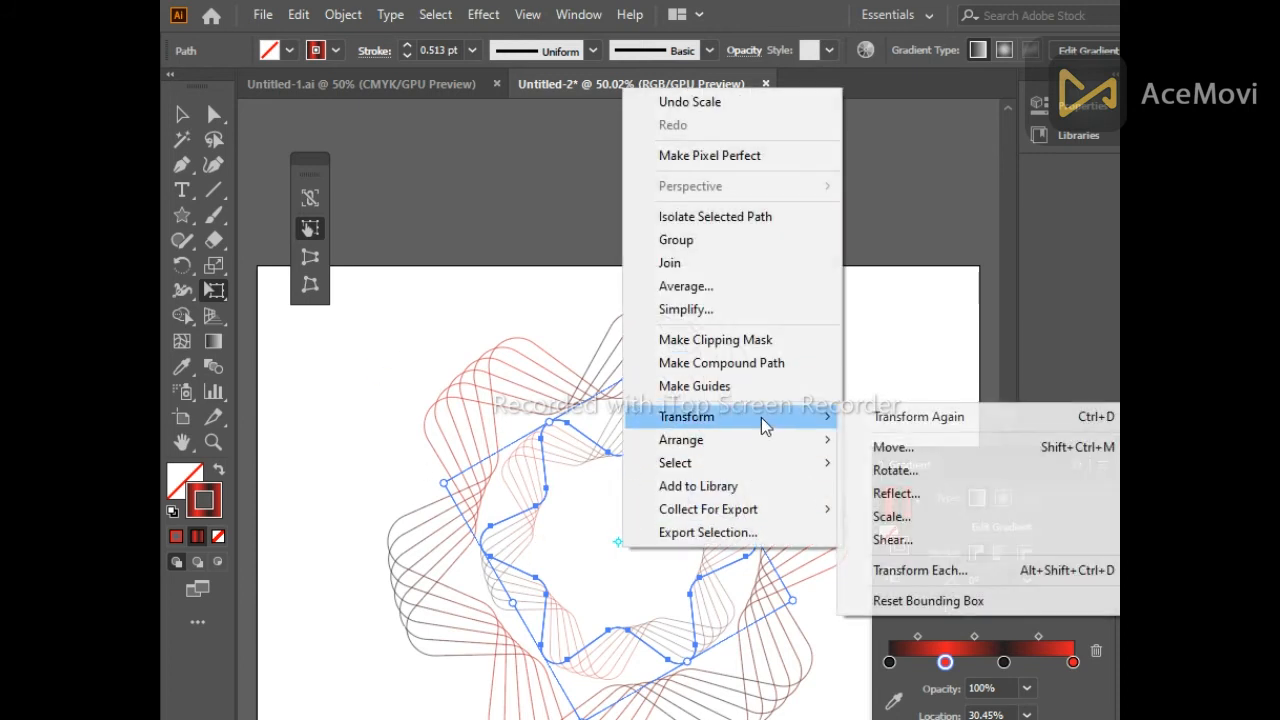
click(917, 472)
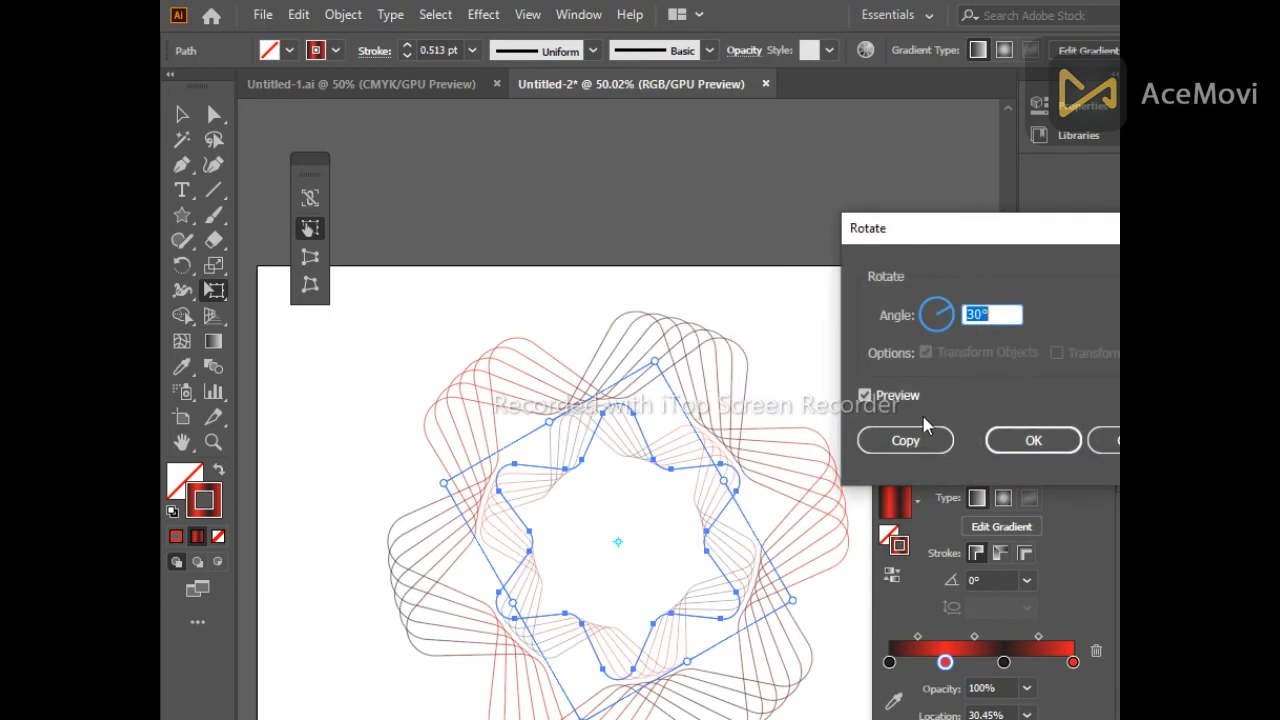
click(1036, 440)
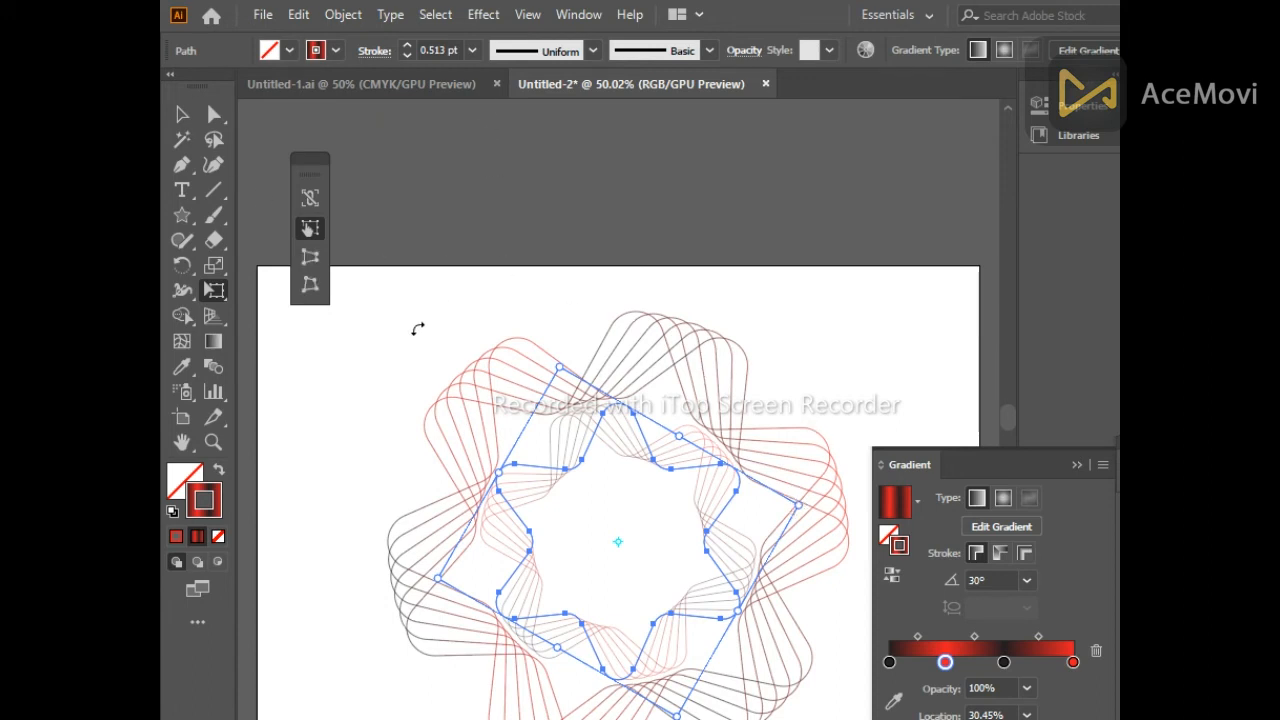
Copy the rotated inner star and paste the duplicate in front of it.
click(298, 16)
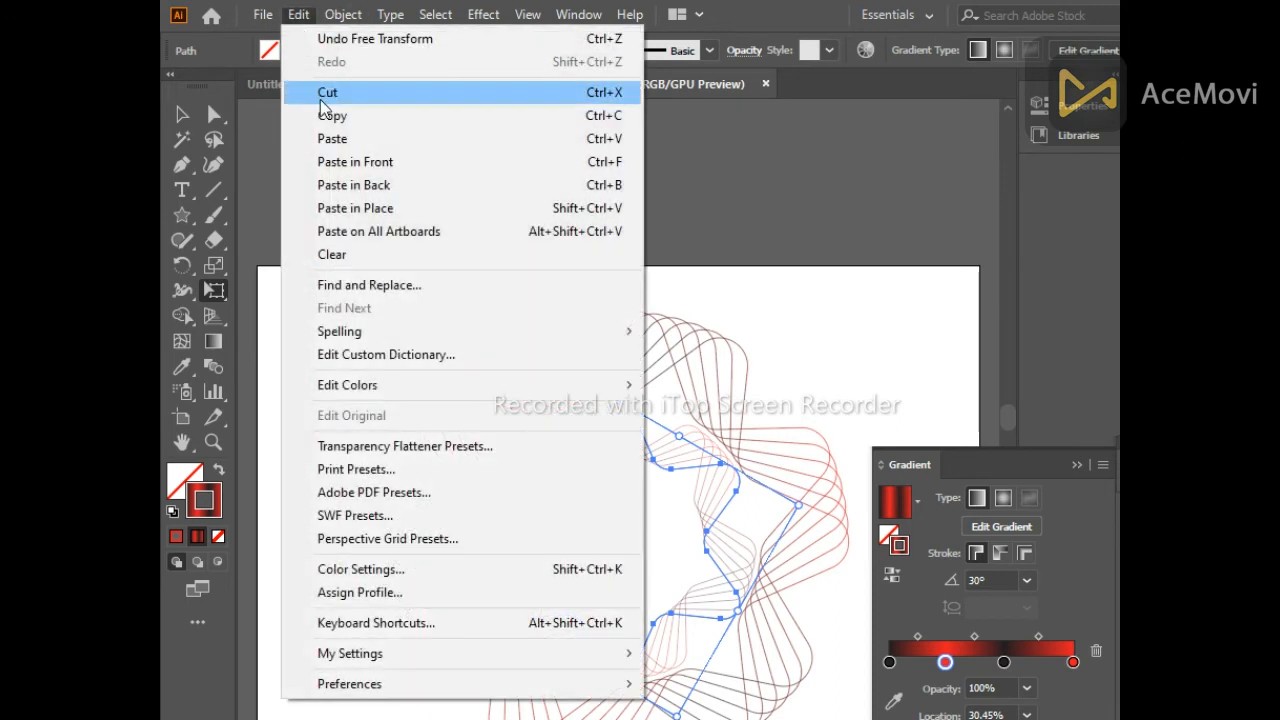
click(332, 117)
click(309, 24)
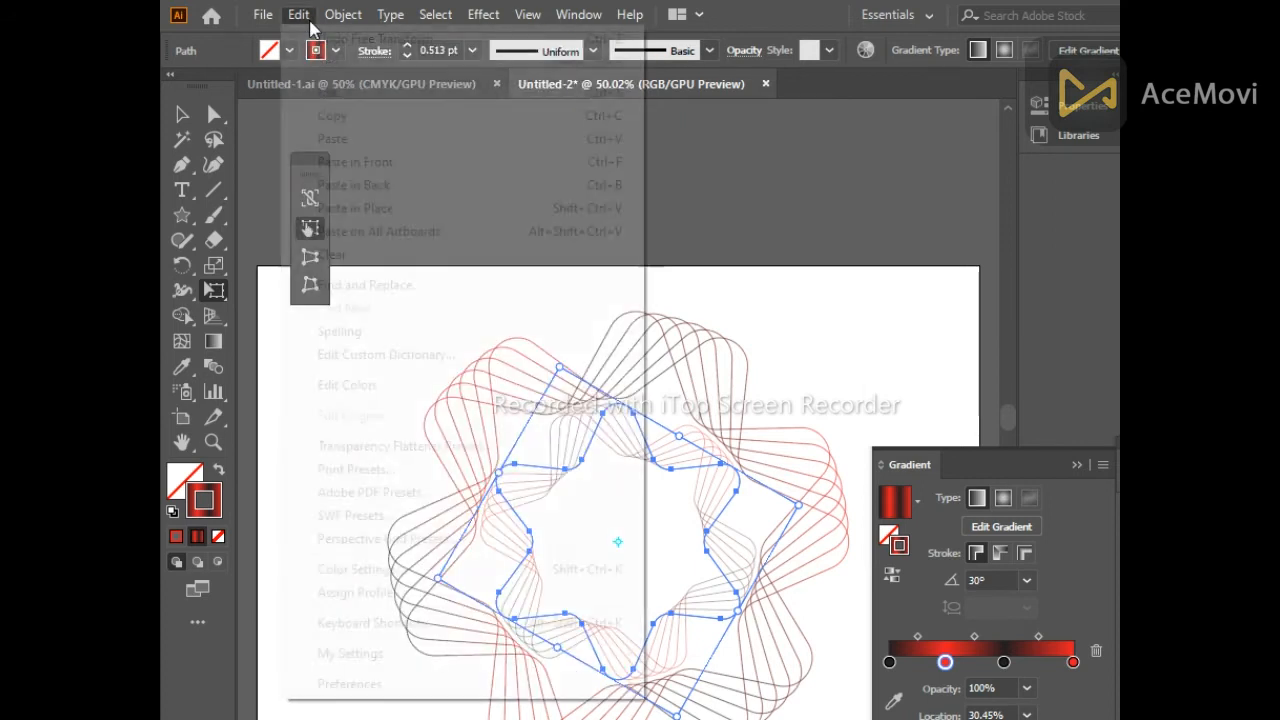
click(310, 160)
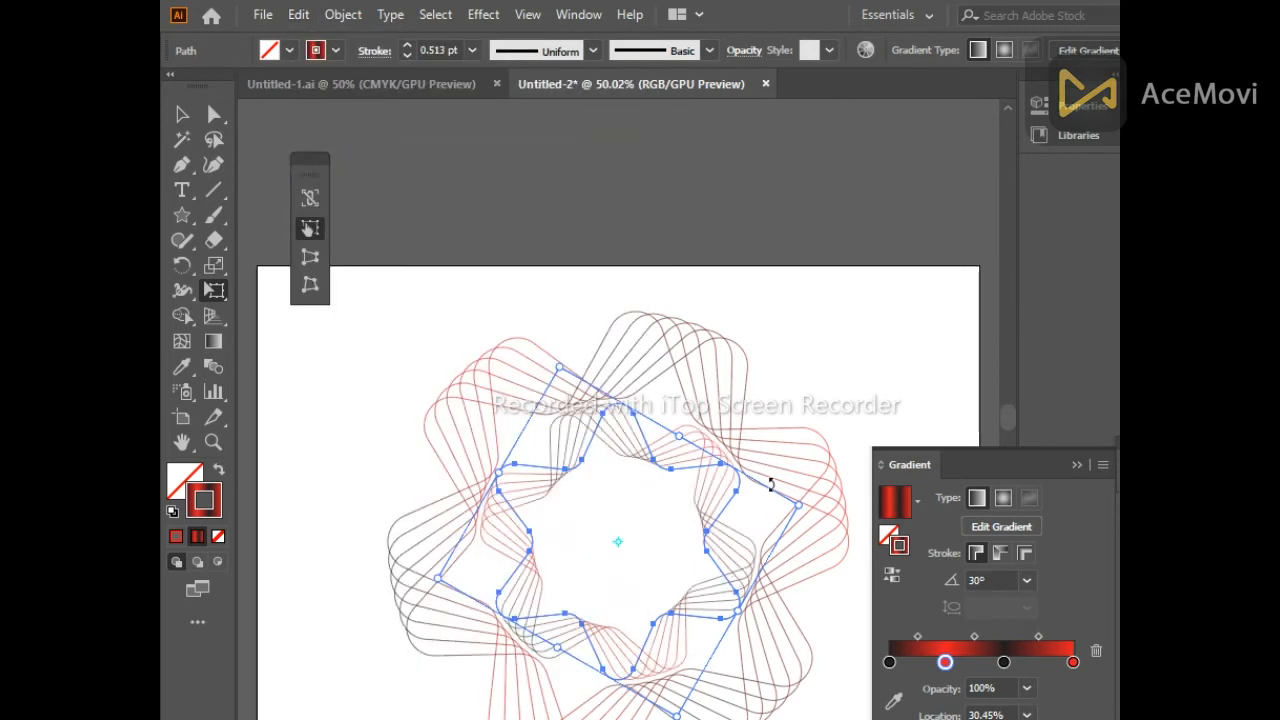
drag(807, 505, 807, 505)
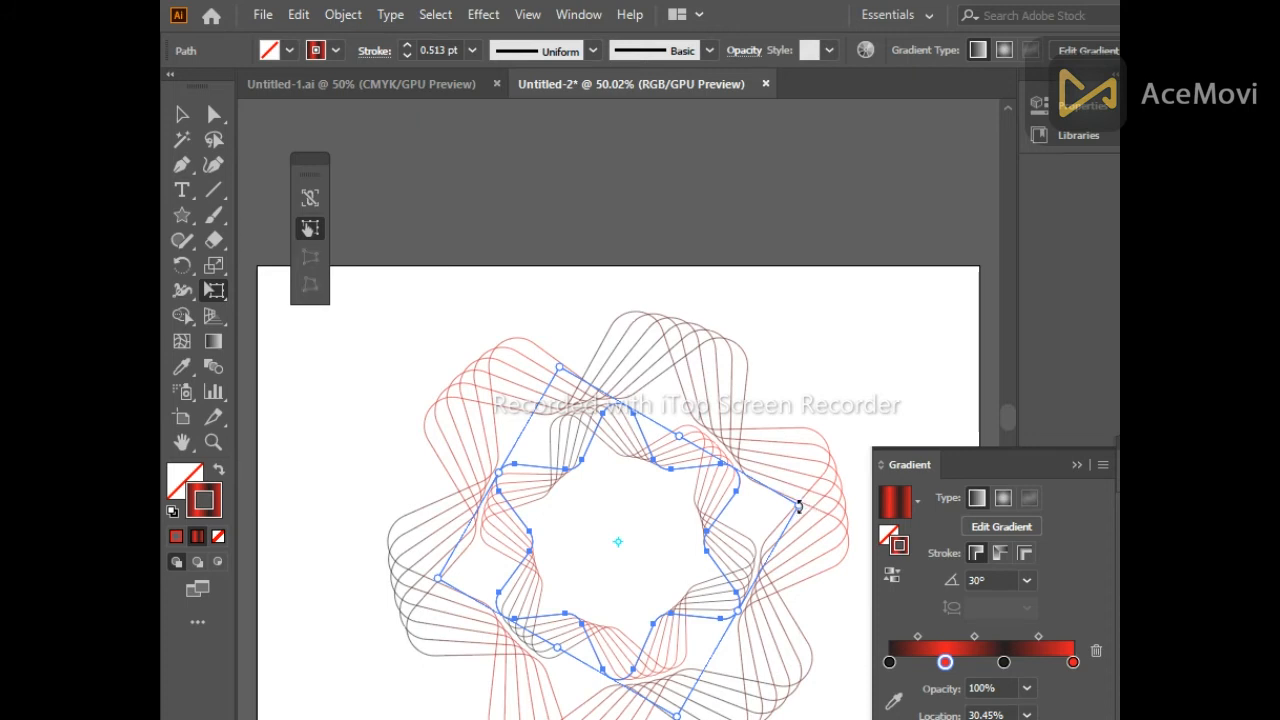